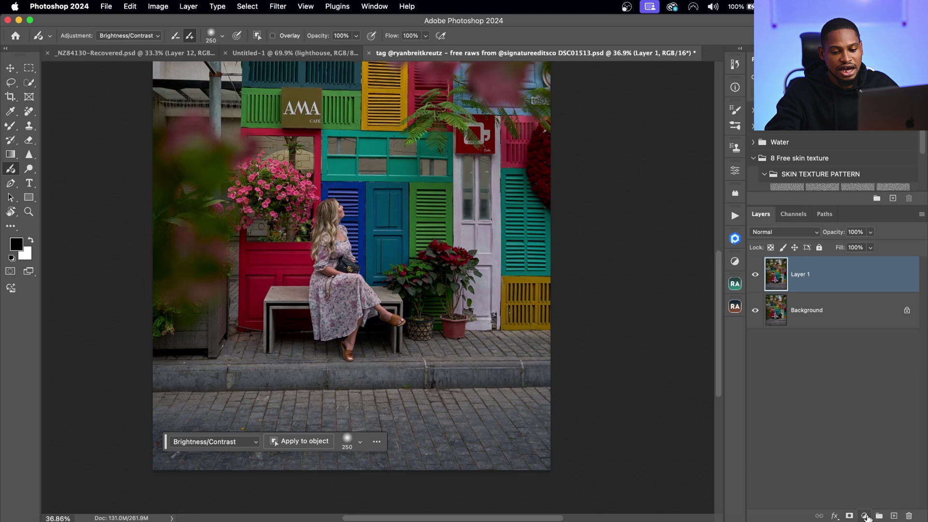
Step: Add a Brightness/Contrast adjustment layer that raises the café photo's brightness to 42
click(865, 515)
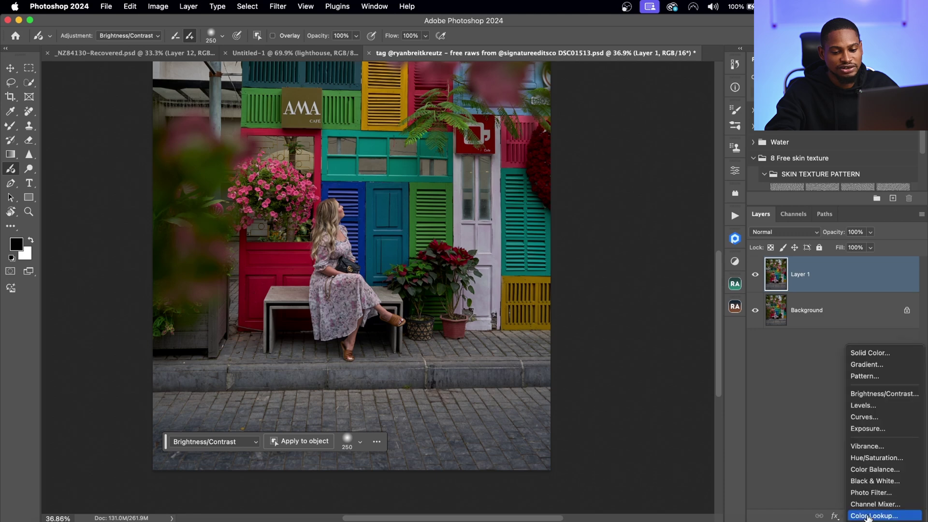
click(881, 394)
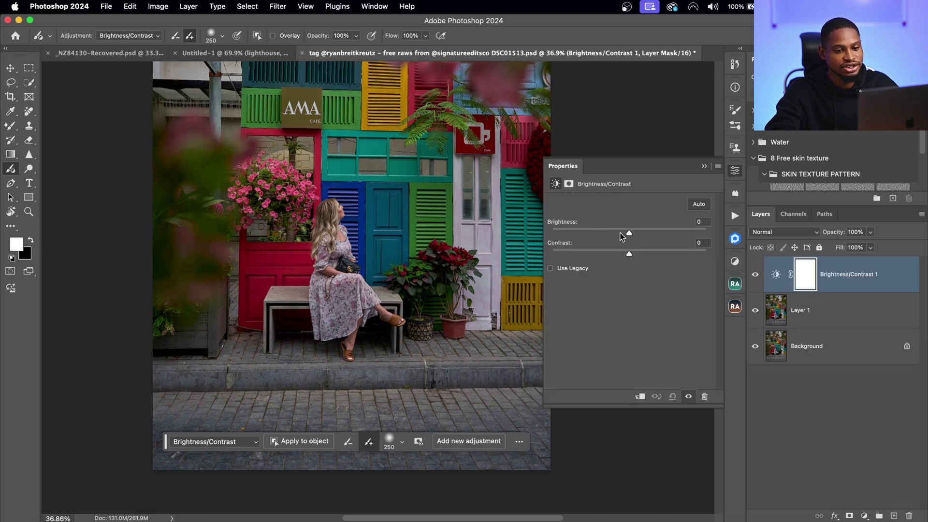
drag(630, 233, 649, 233)
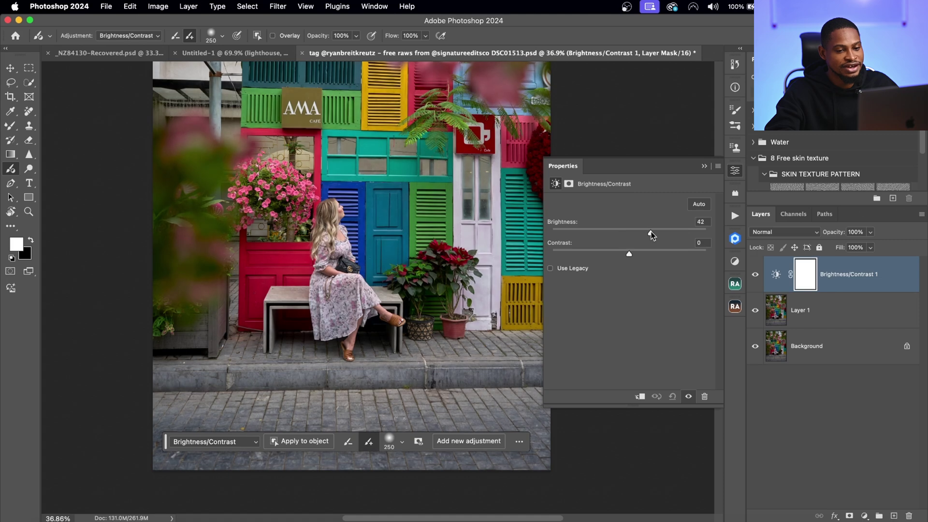
click(735, 171)
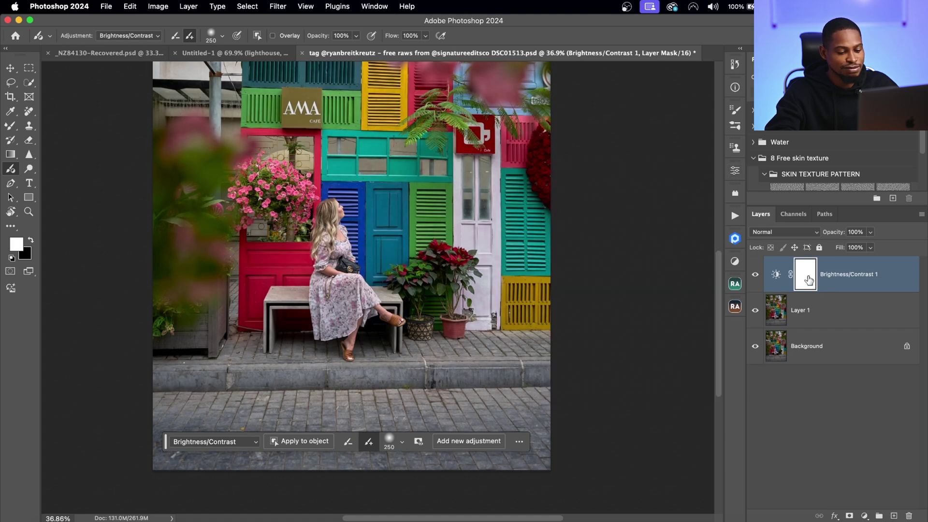
Step: Invert the adjustment mask, paint the brightening onto the seated woman, then delete the layer
key(super+i)
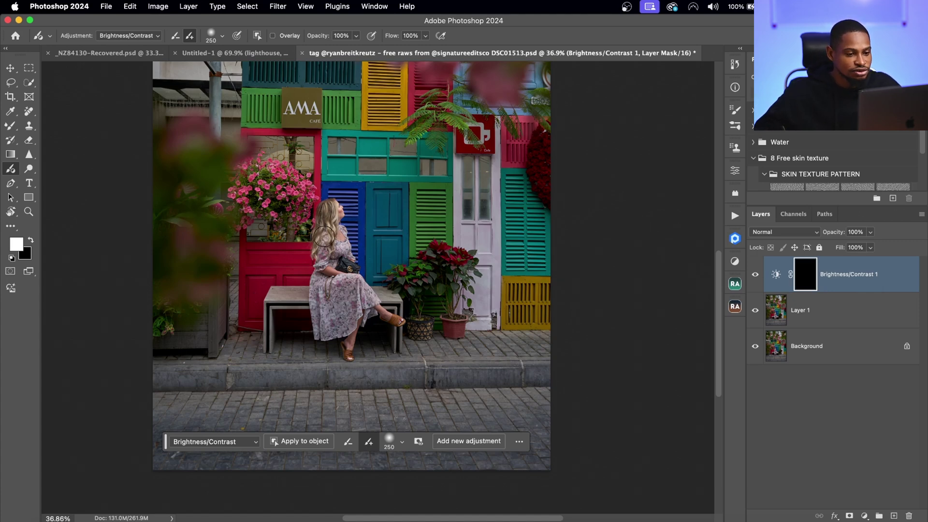
mouse_move(334, 289)
mouse_down()
mouse_move(326, 306)
mouse_move(342, 289)
mouse_move(359, 311)
mouse_move(348, 340)
mouse_move(328, 321)
mouse_up()
mouse_move(338, 247)
mouse_down()
mouse_move(382, 309)
mouse_move(429, 278)
mouse_move(401, 299)
mouse_up()
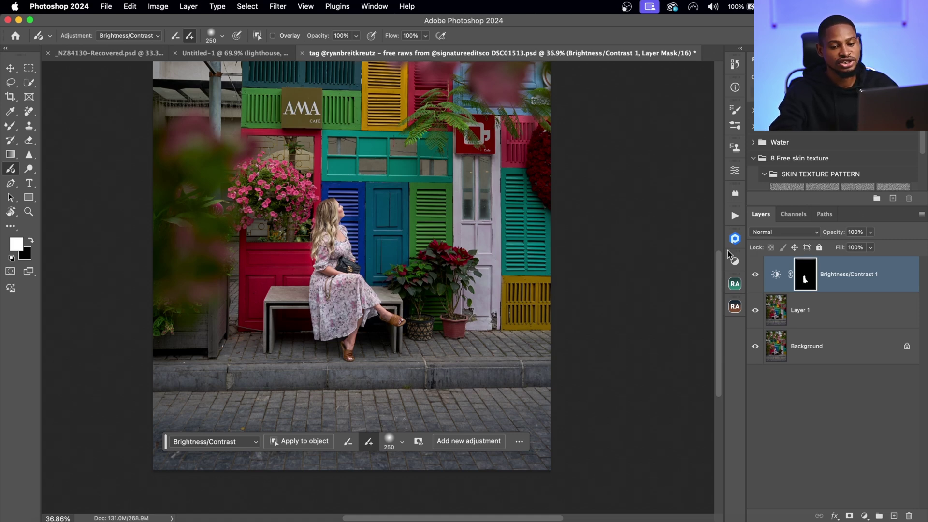
key(x)
key(Delete)
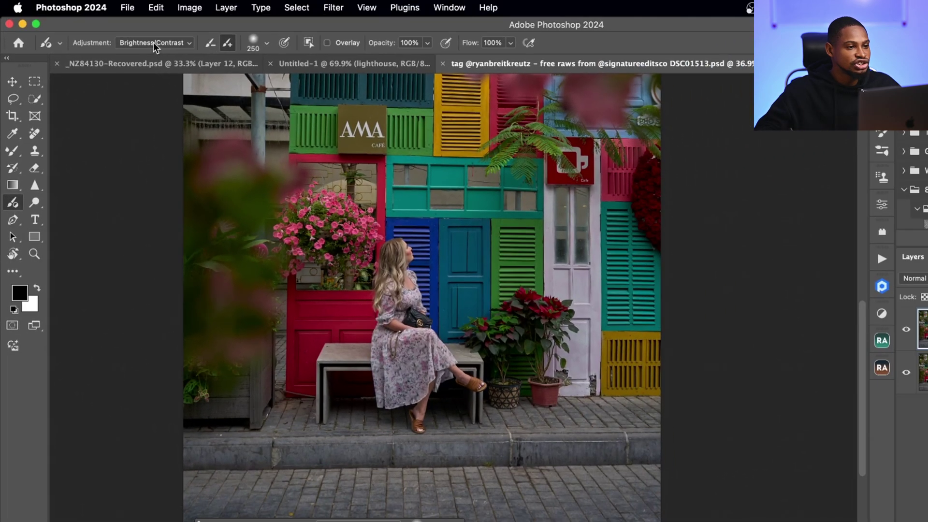
Step: Paint a Brightness/Contrast adjustment over the seated woman with the Adjustment Brush
click(155, 43)
click(154, 43)
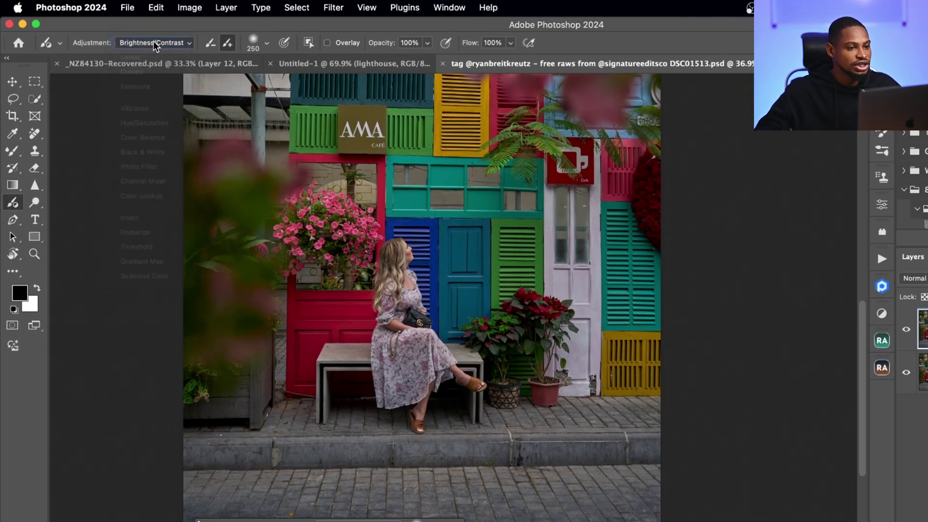
click(267, 44)
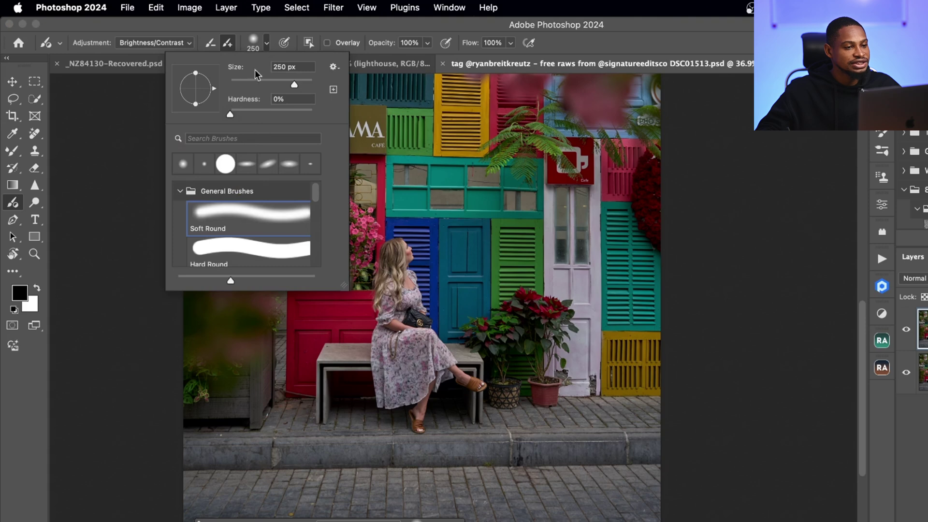
click(129, 120)
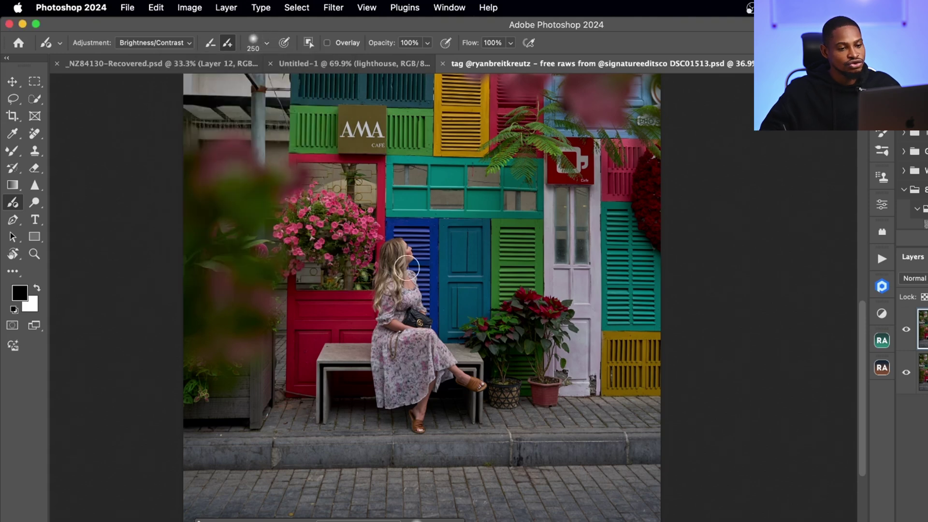
mouse_move(401, 252)
mouse_down()
mouse_move(388, 297)
mouse_move(389, 392)
mouse_move(415, 368)
mouse_move(413, 349)
mouse_move(438, 357)
mouse_move(417, 397)
mouse_move(425, 364)
mouse_move(463, 379)
mouse_move(414, 307)
mouse_move(414, 315)
mouse_move(409, 262)
mouse_move(390, 255)
mouse_move(387, 276)
mouse_up()
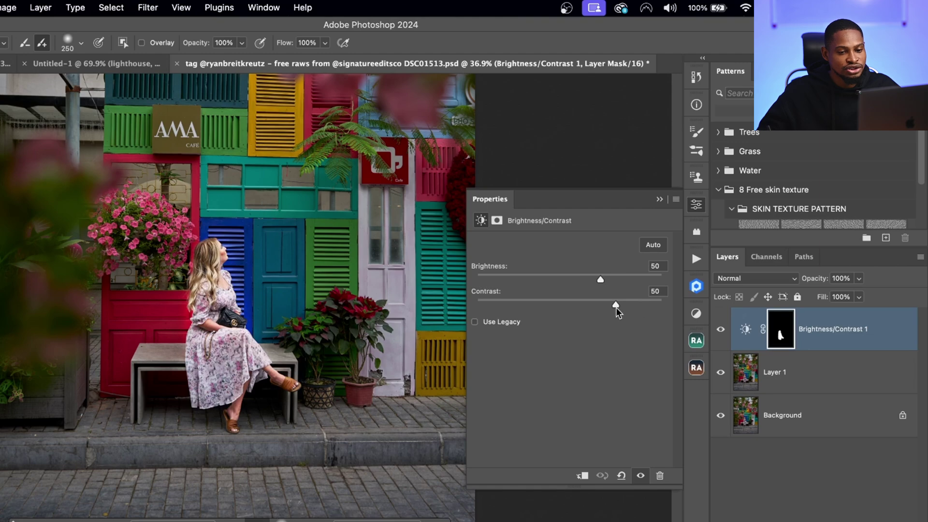
Step: Lower the woman's contrast to 1 and fine-tune her brightness to 38
drag(615, 305, 570, 305)
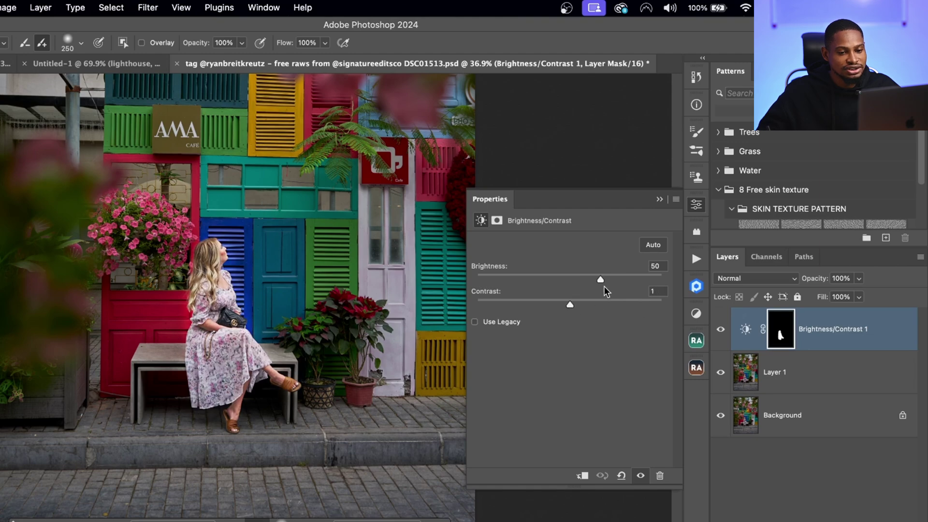
mouse_move(595, 277)
mouse_down()
mouse_move(563, 281)
mouse_move(590, 282)
mouse_up()
click(658, 202)
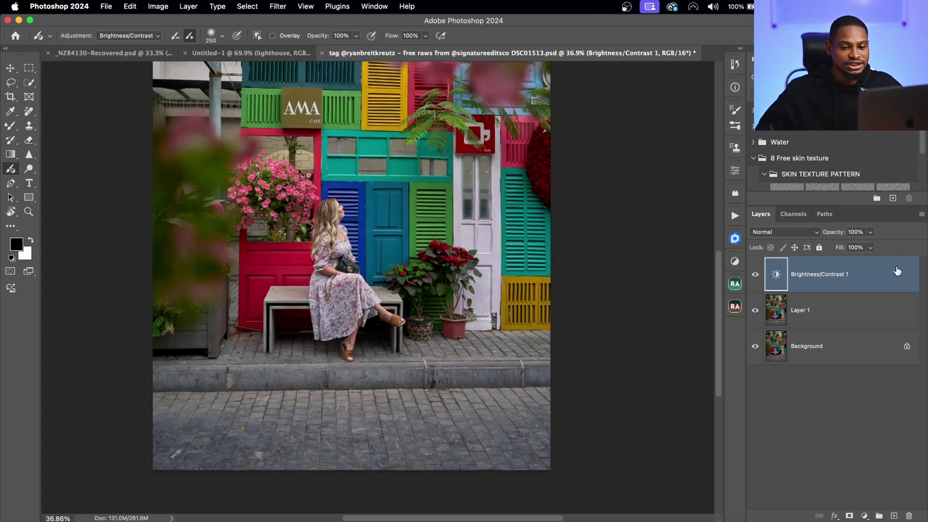
Step: Test brightening the pink flower basket via Apply to object, then delete that adjustment
key(Delete)
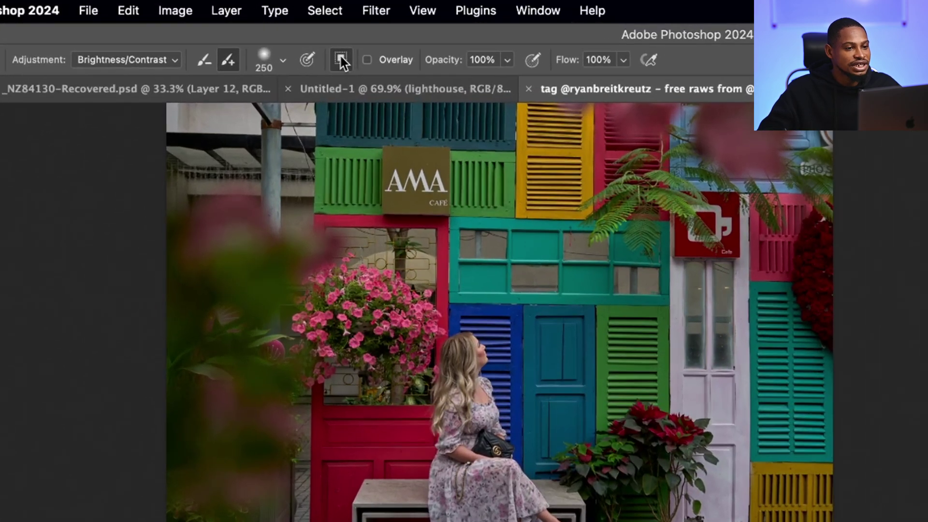
click(341, 59)
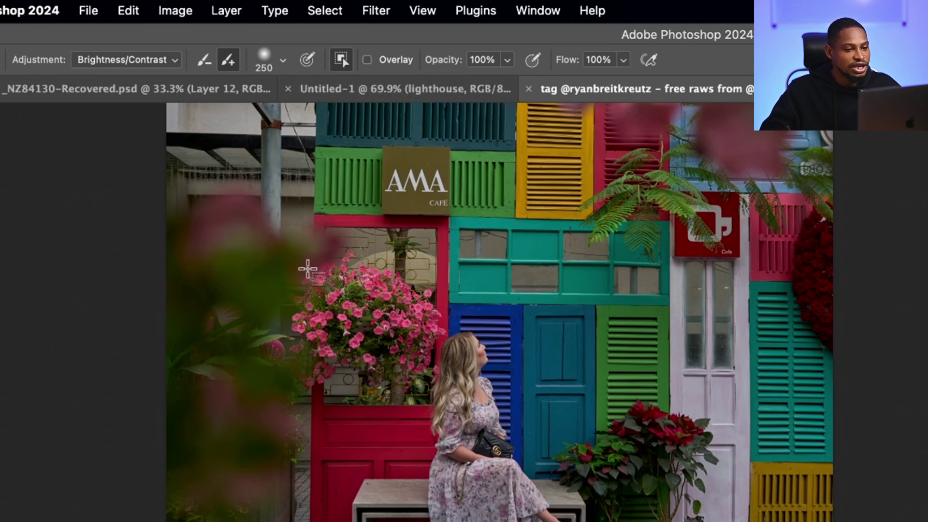
drag(288, 263, 438, 386)
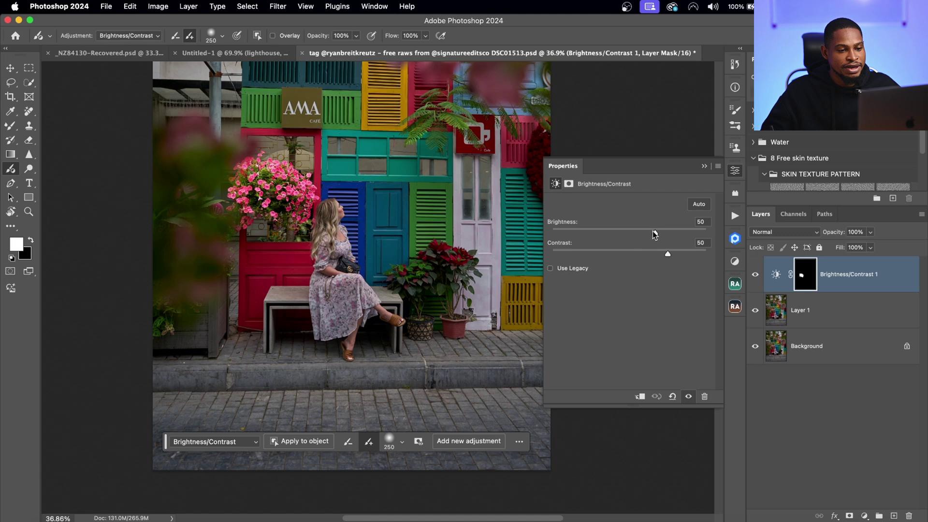
mouse_move(655, 233)
mouse_down()
mouse_move(630, 233)
mouse_move(654, 236)
mouse_move(642, 236)
mouse_up()
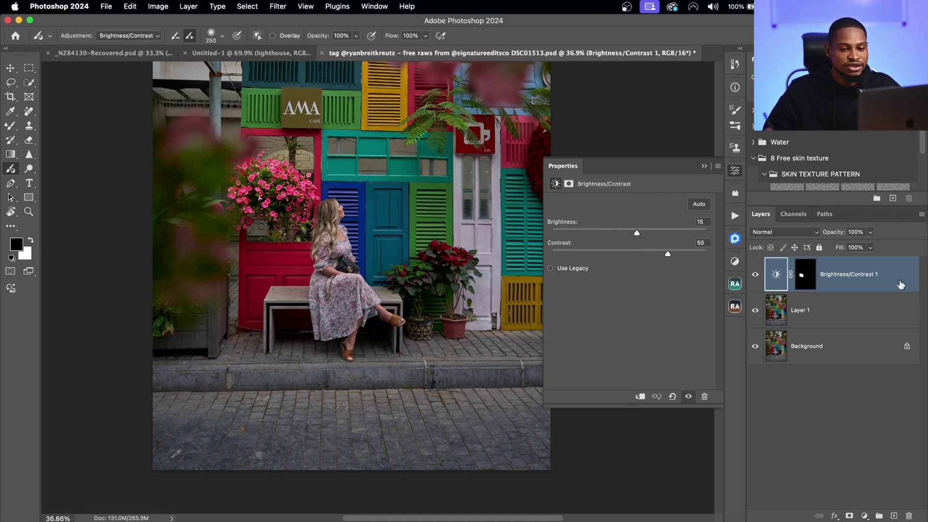
key(BackSpace)
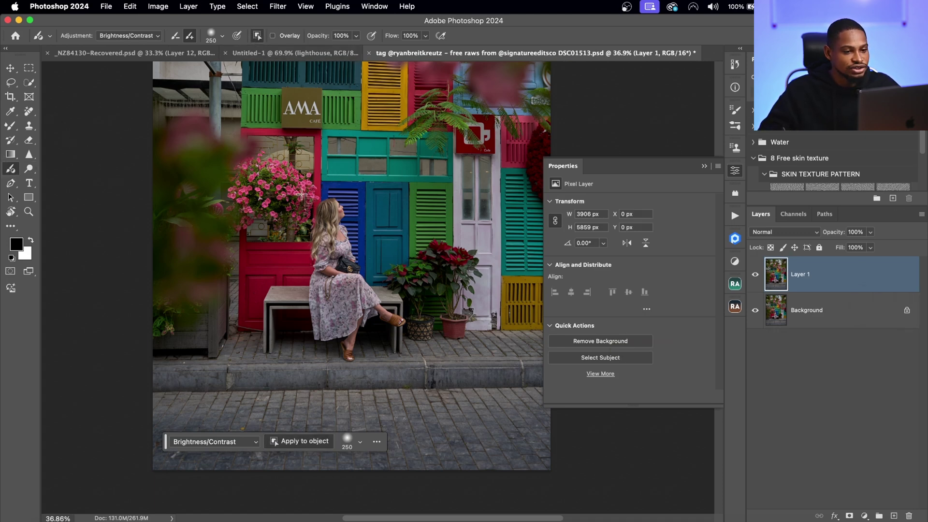
Step: Target the seated woman with Apply to object, set brightness 25, and check the mask overlay
drag(302, 194, 415, 363)
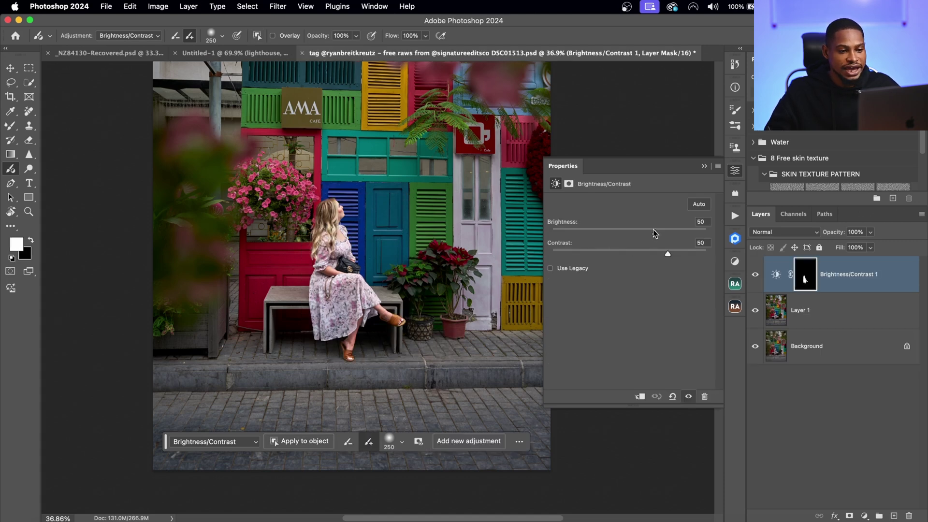
mouse_move(655, 234)
mouse_down()
mouse_move(599, 232)
mouse_move(675, 237)
mouse_move(629, 236)
mouse_move(642, 235)
mouse_up()
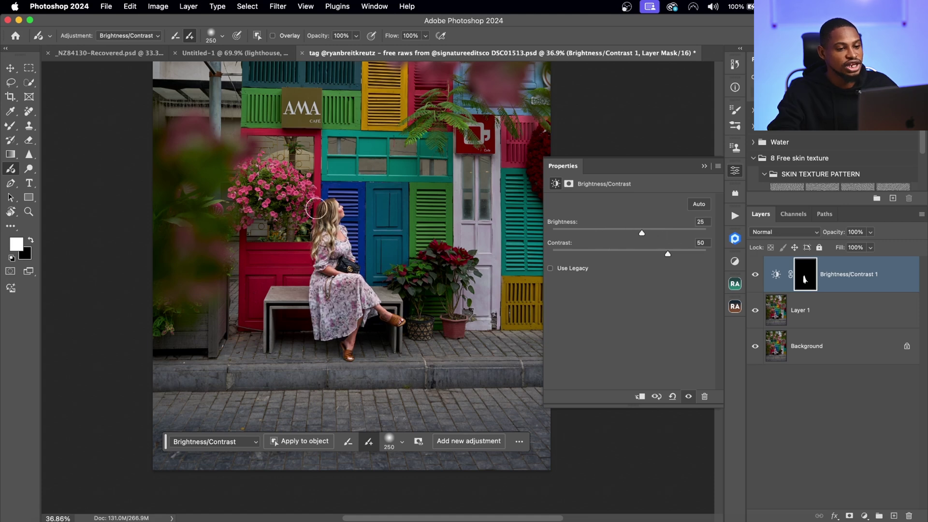
click(274, 36)
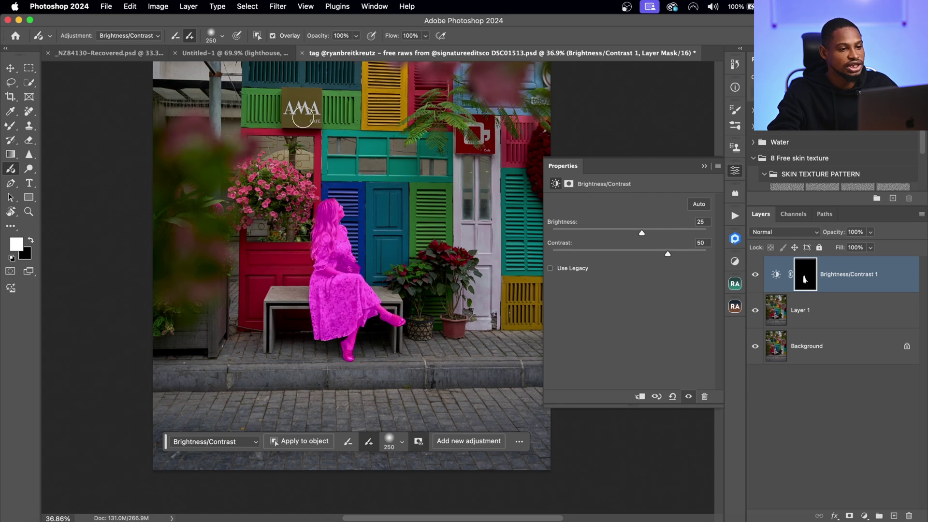
click(273, 36)
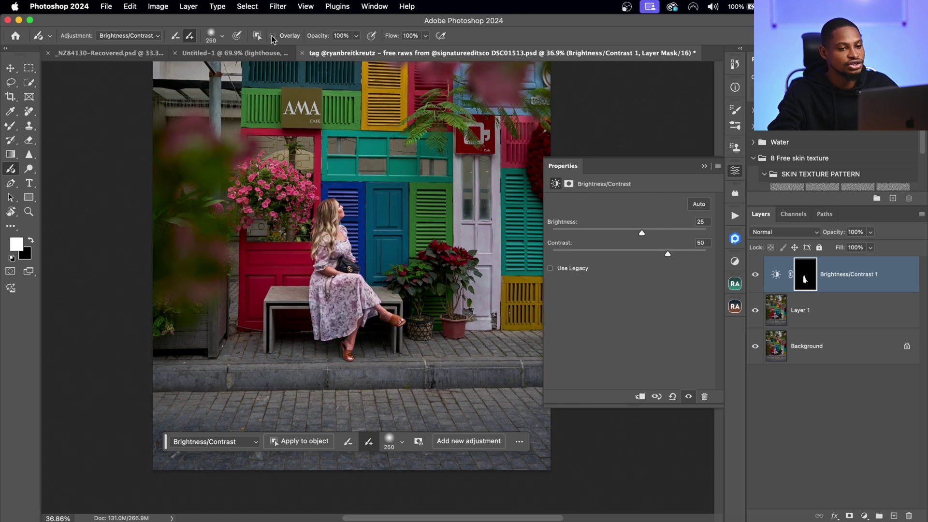
click(586, 113)
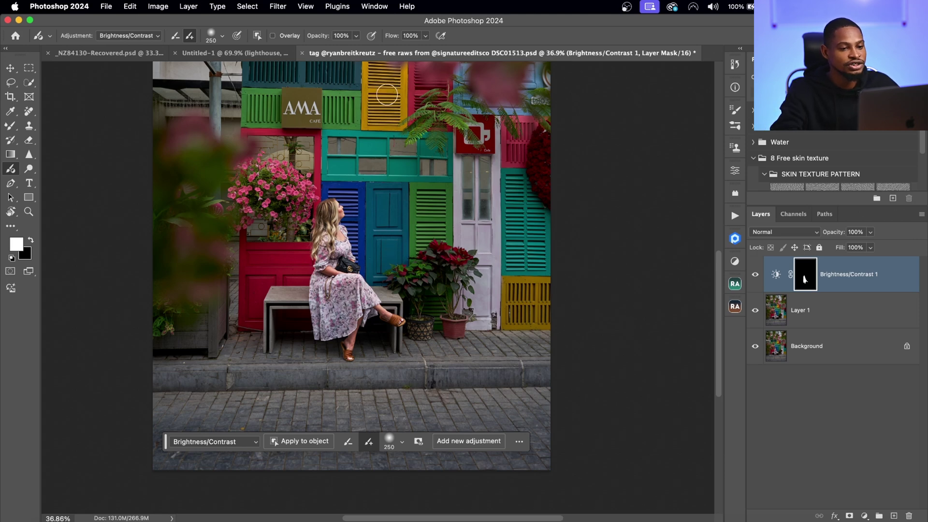
scroll(387, 97, up, 3)
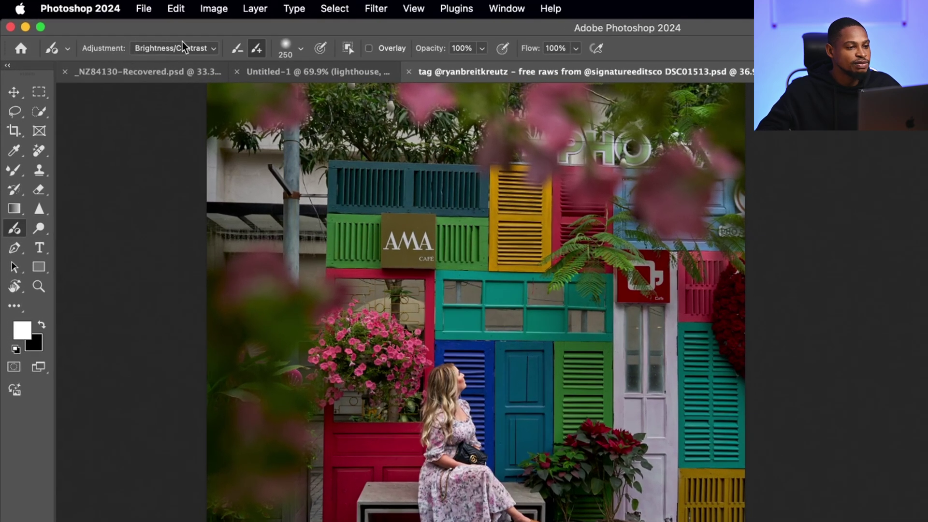
Step: Paint a Hue/Saturation adjustment over the yellow shutter and show its mask overlay
click(134, 36)
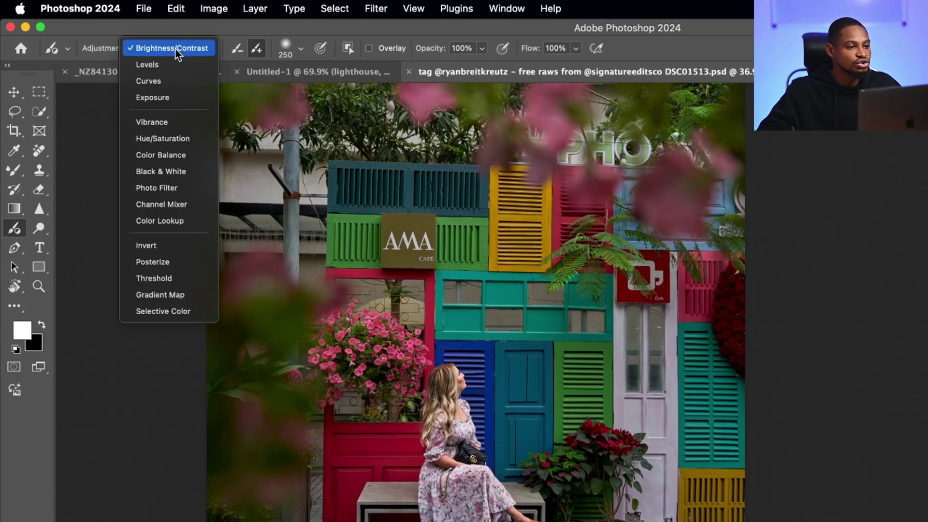
click(171, 139)
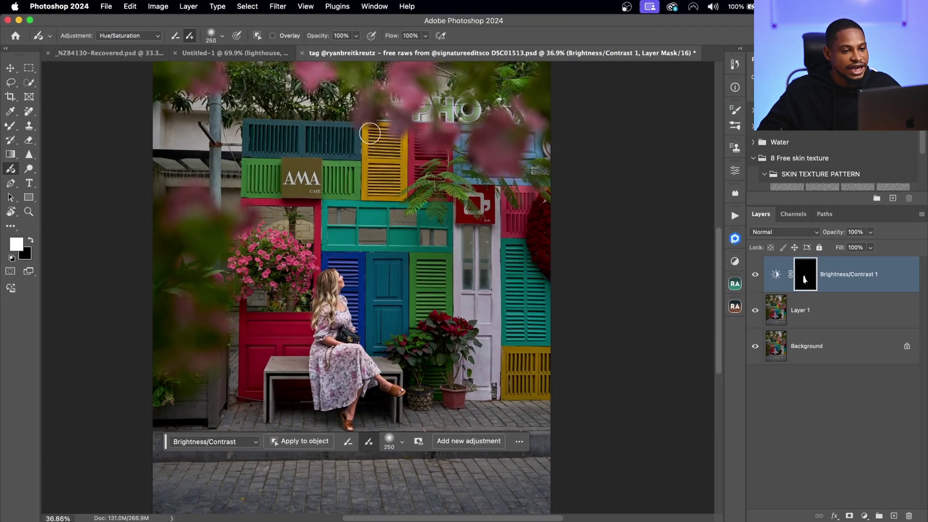
drag(370, 134, 369, 170)
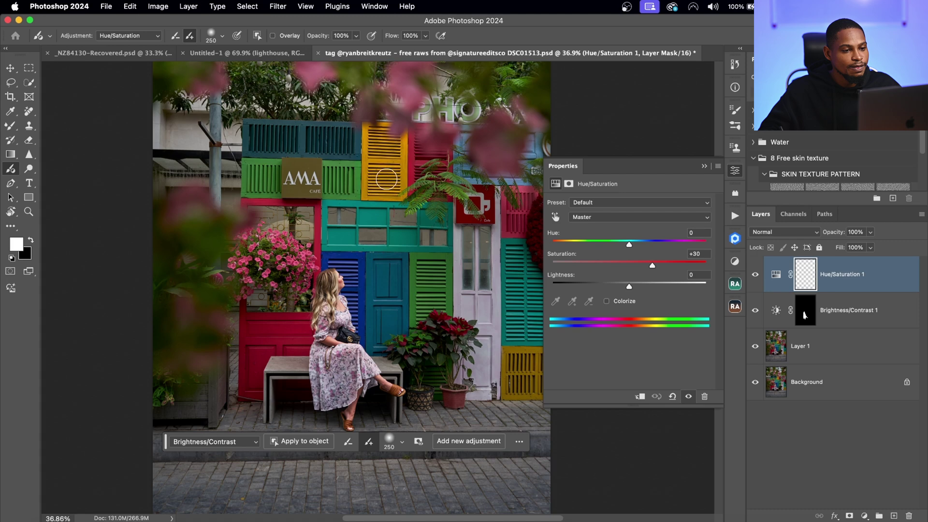
click(274, 36)
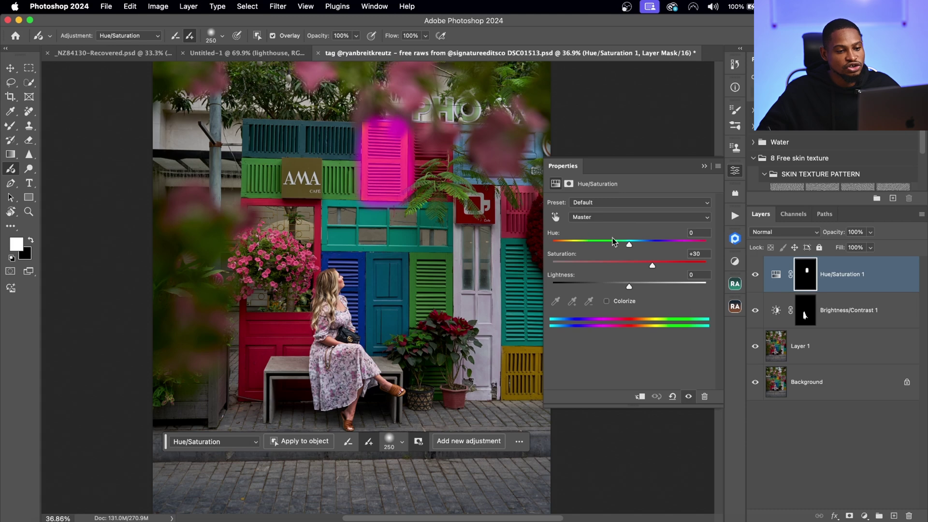
Step: Shift the shutter's hue to +47, turning it reddish orange
drag(630, 246, 626, 286)
click(705, 166)
click(128, 35)
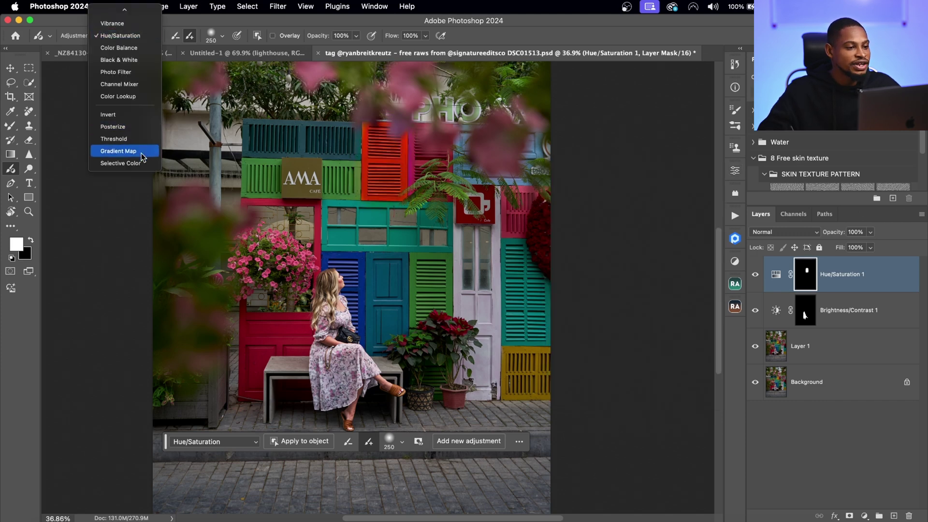
mouse_move(139, 4)
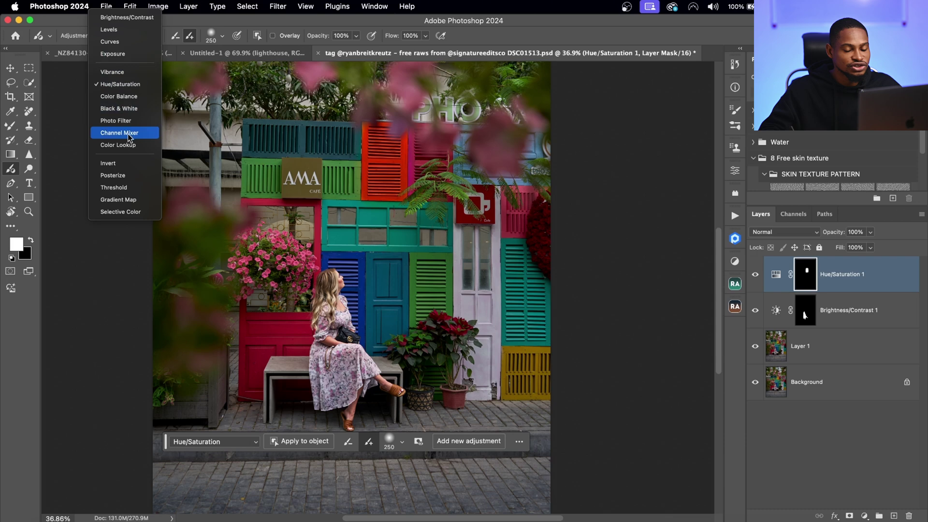
Step: Paint a selection over the AMA Cafe sign with the Selection Brush Tool
click(865, 492)
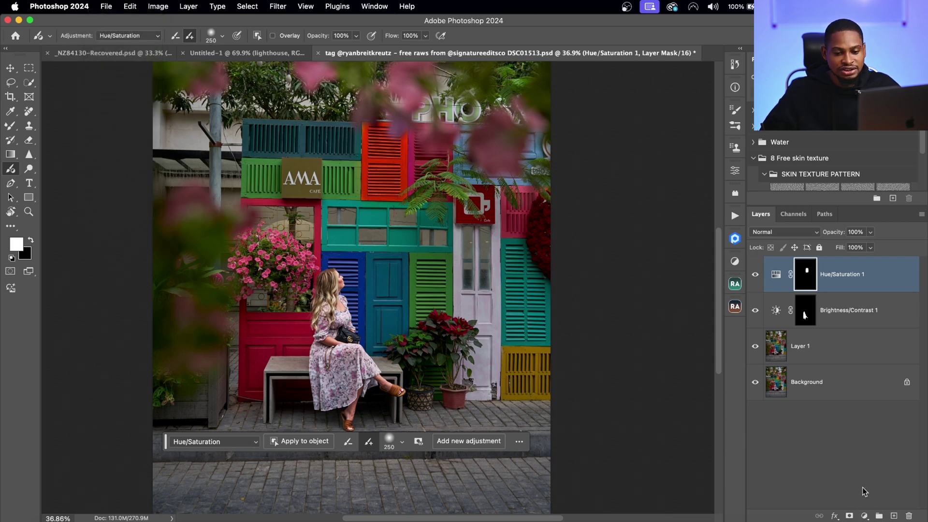
click(865, 516)
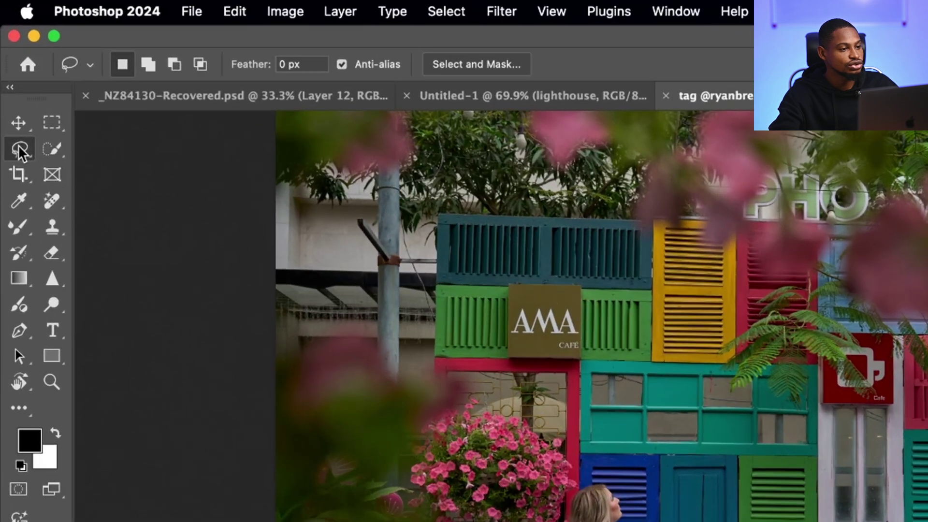
right_click(20, 151)
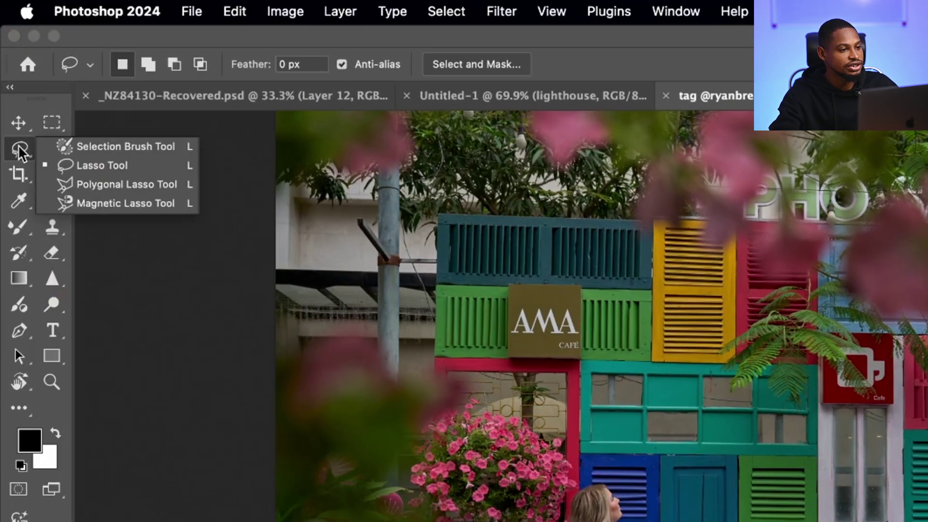
click(126, 146)
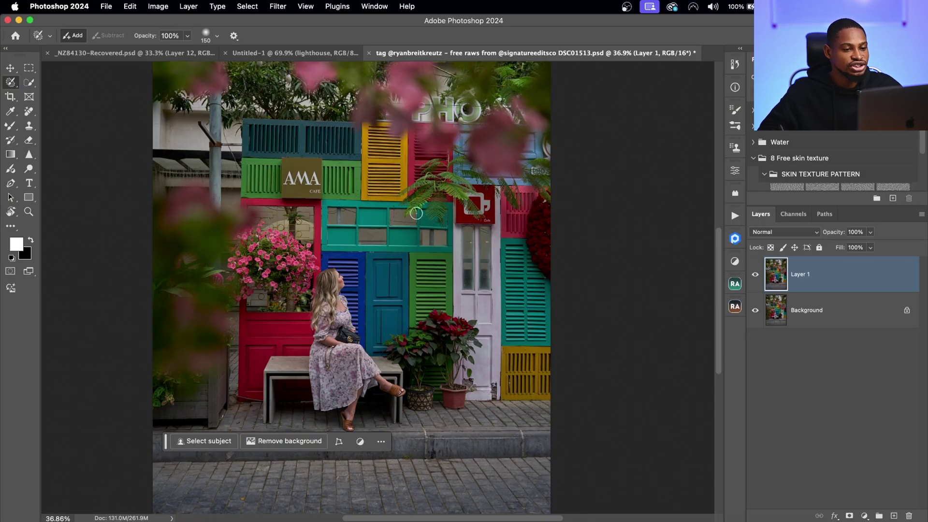
mouse_move(322, 163)
mouse_down()
mouse_move(282, 162)
mouse_move(279, 188)
mouse_move(307, 197)
mouse_move(322, 163)
mouse_move(291, 178)
mouse_move(313, 182)
mouse_move(305, 170)
mouse_move(319, 168)
mouse_move(307, 188)
mouse_up()
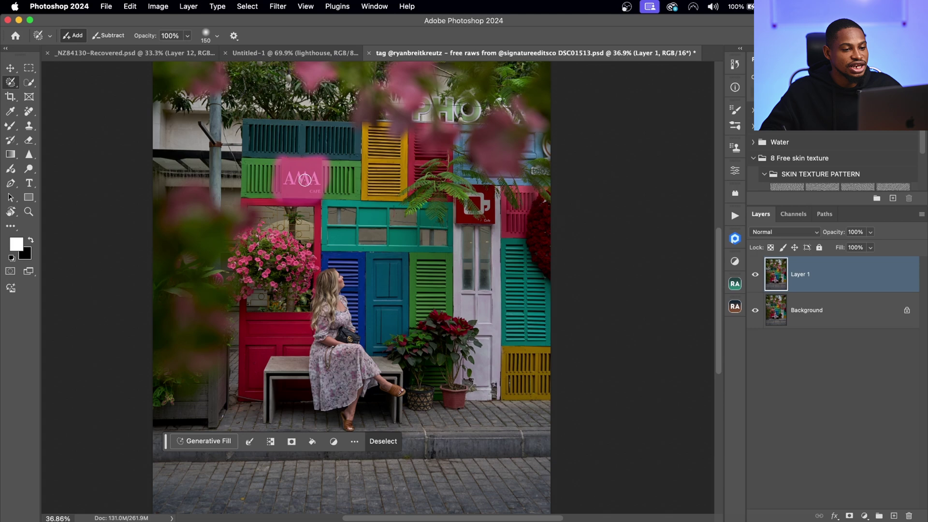
Step: Add a Levels adjustment masked to the sign with the white input lowered to 228
click(734, 263)
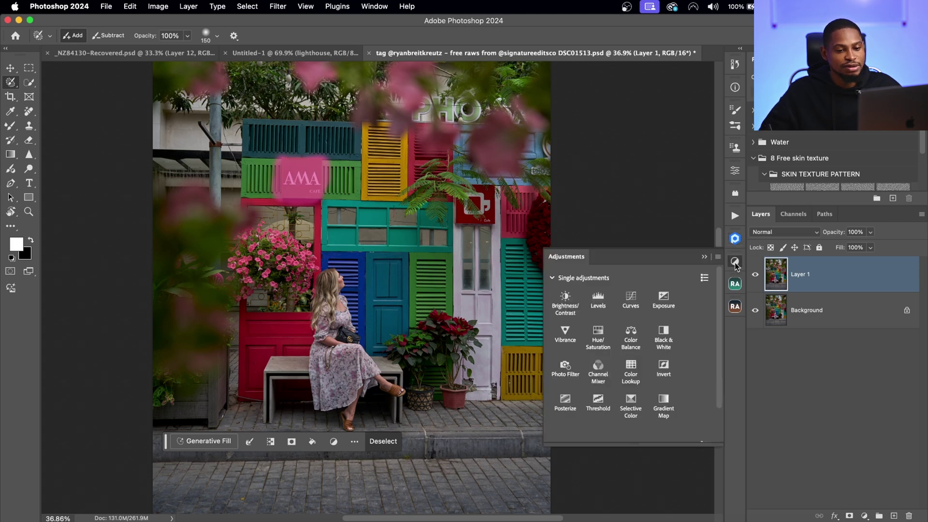
click(599, 302)
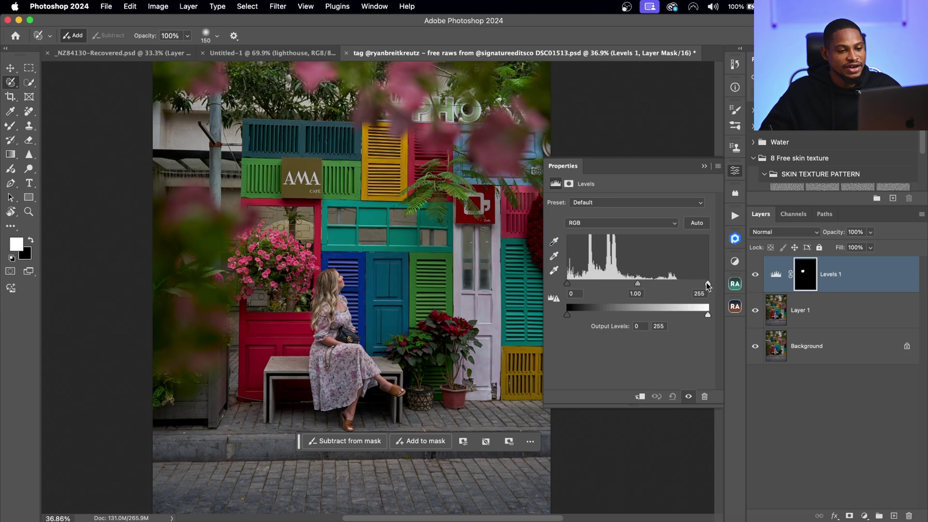
drag(708, 286, 678, 284)
Step: Quick-select the woman's head, hair and dress, then move a copy of her left
click(735, 170)
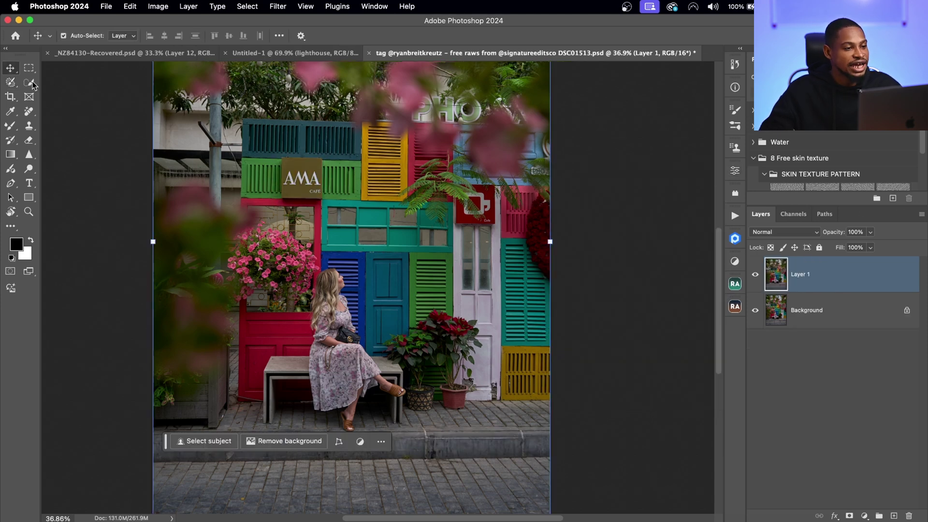
click(9, 84)
key(x)
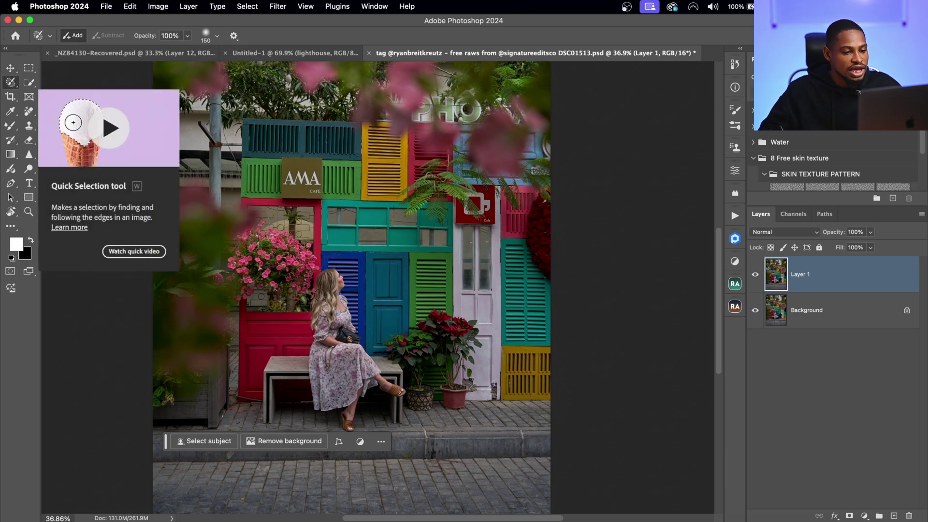
drag(338, 281, 319, 300)
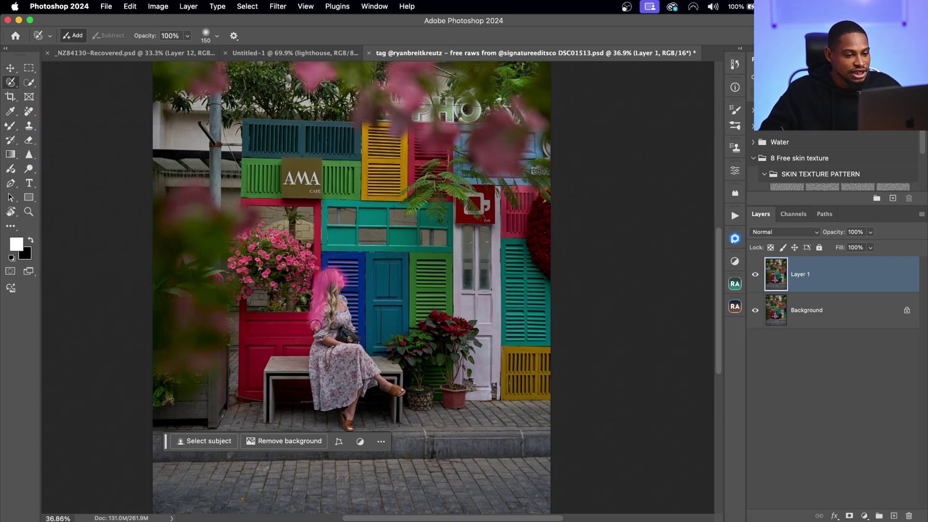
mouse_move(314, 352)
mouse_down()
mouse_move(316, 404)
mouse_move(344, 405)
mouse_move(350, 425)
mouse_move(359, 392)
mouse_move(395, 393)
mouse_move(356, 346)
mouse_move(343, 273)
mouse_up()
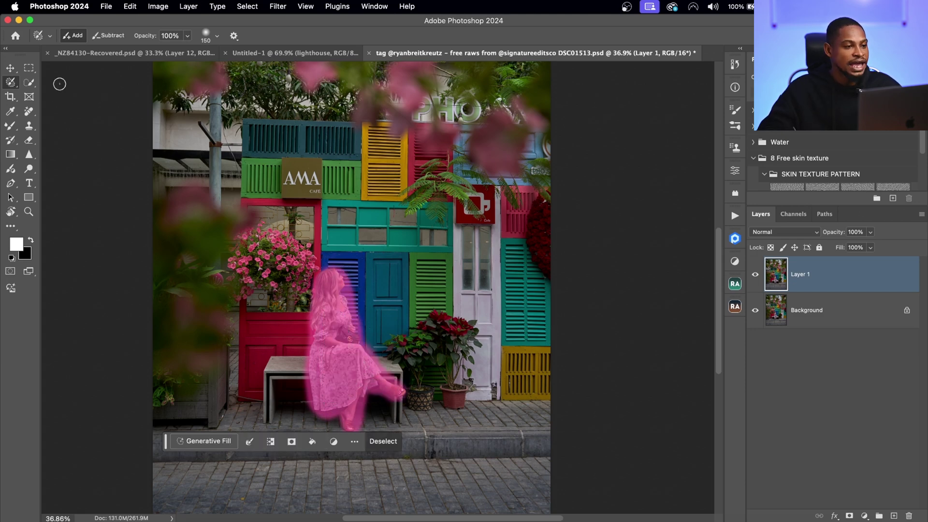
click(11, 68)
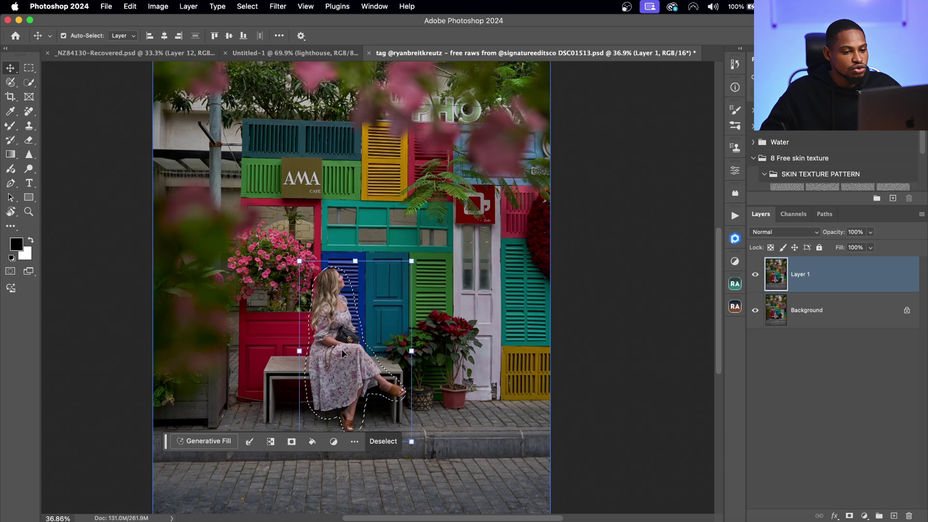
drag(341, 349, 309, 361)
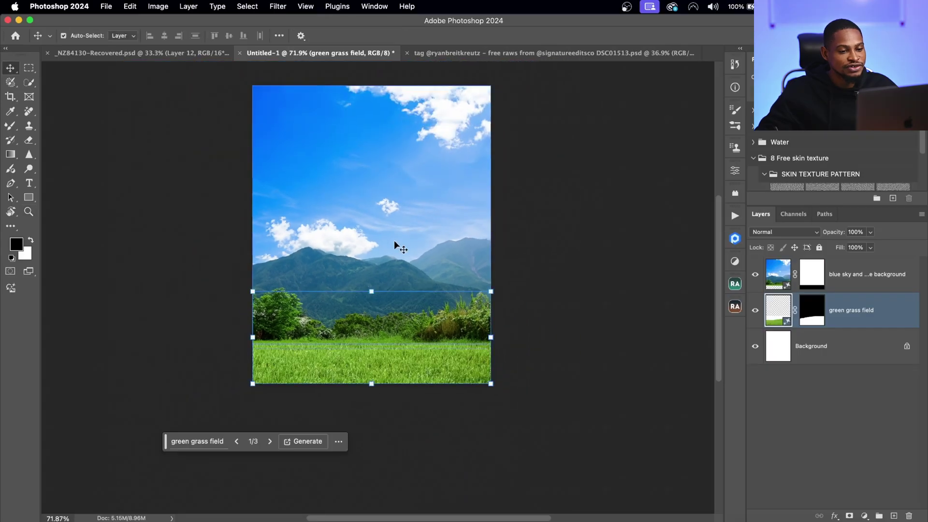
Step: Choose the first green grass field variation for the generative grass layer
scroll(394, 240, up, 5)
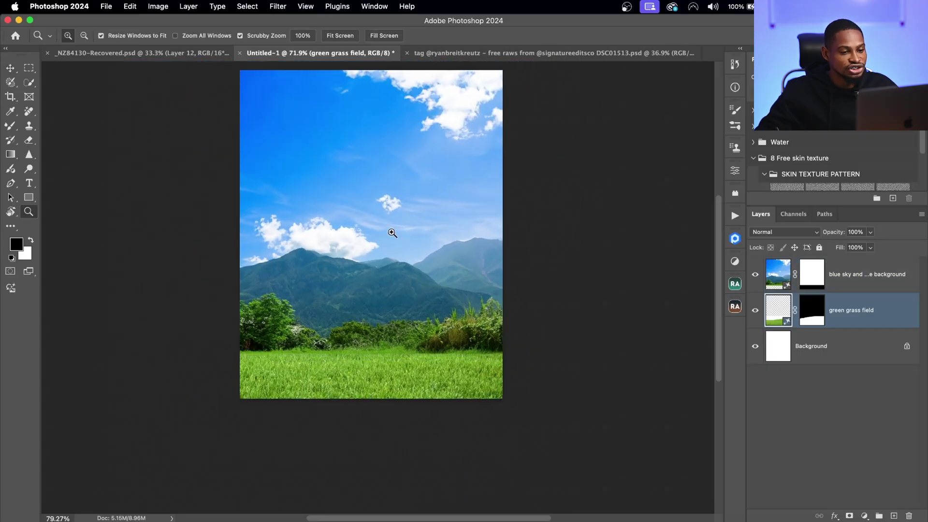
scroll(421, 207, down, 5)
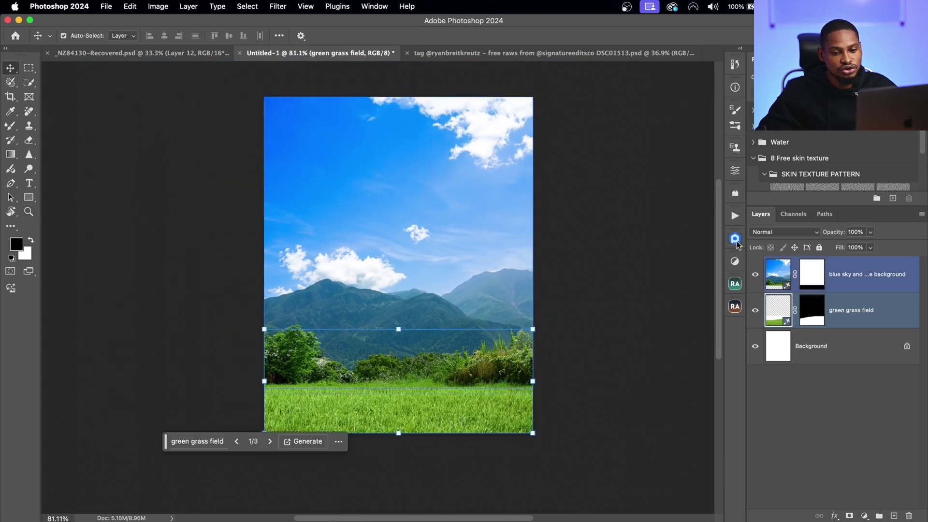
click(735, 170)
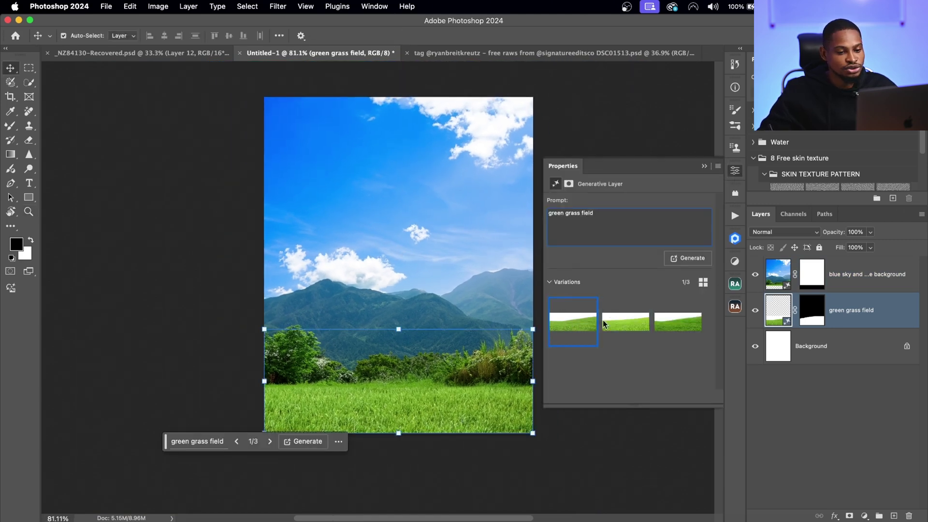
click(619, 321)
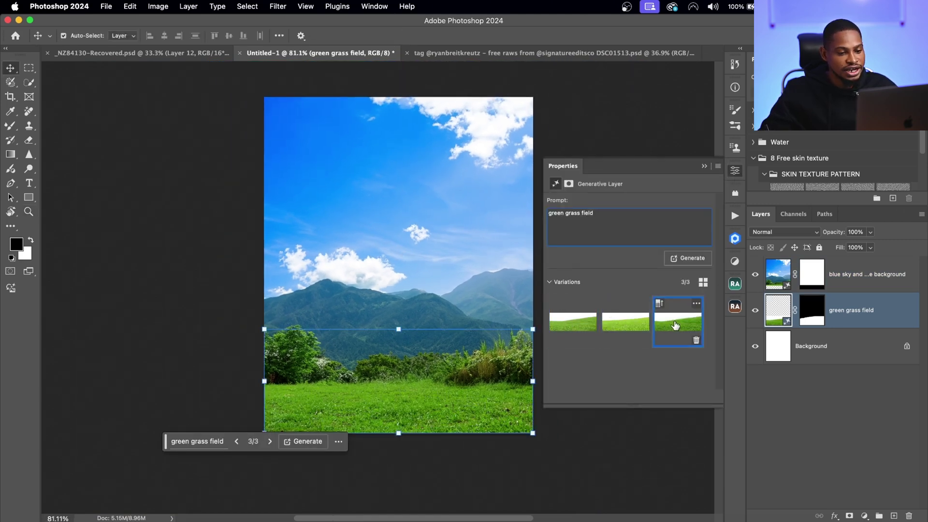
click(583, 331)
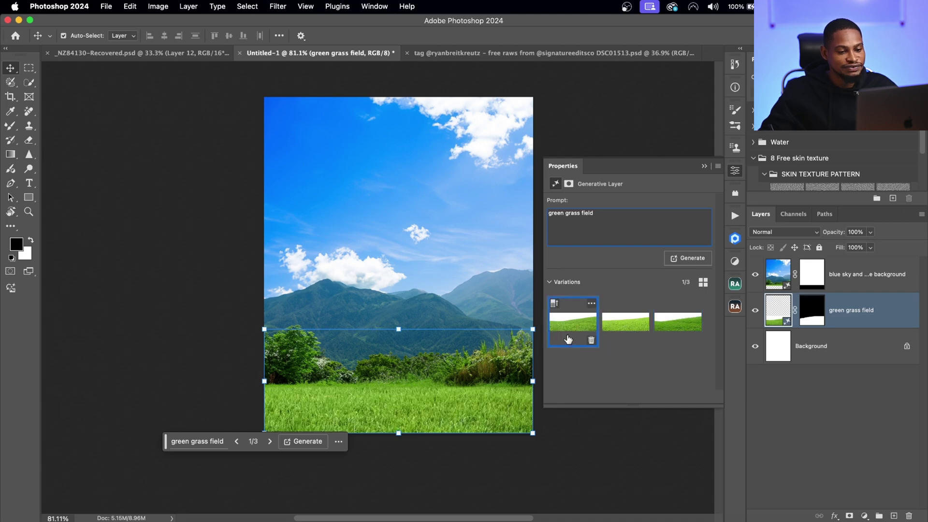
Step: Pick the third sky-and-mountains variation, zoom in, and start Enhance Detail on it
click(779, 275)
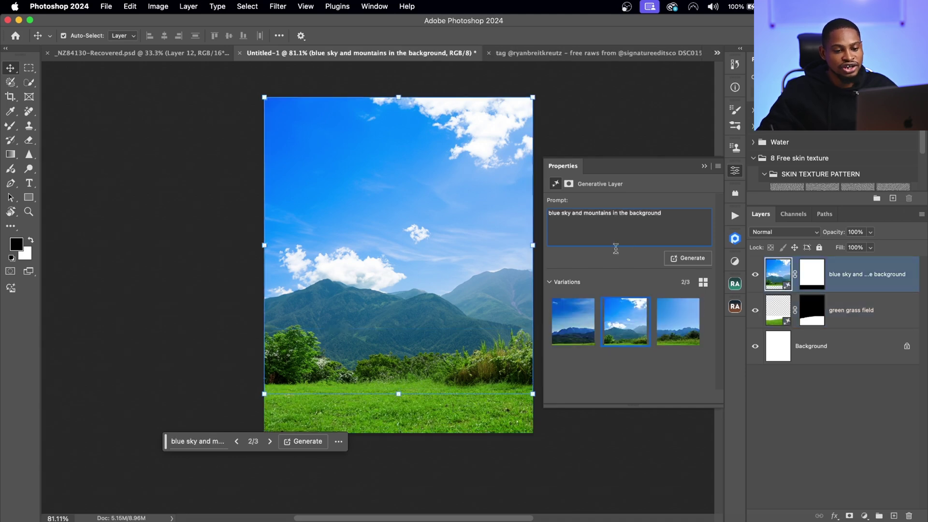
click(580, 325)
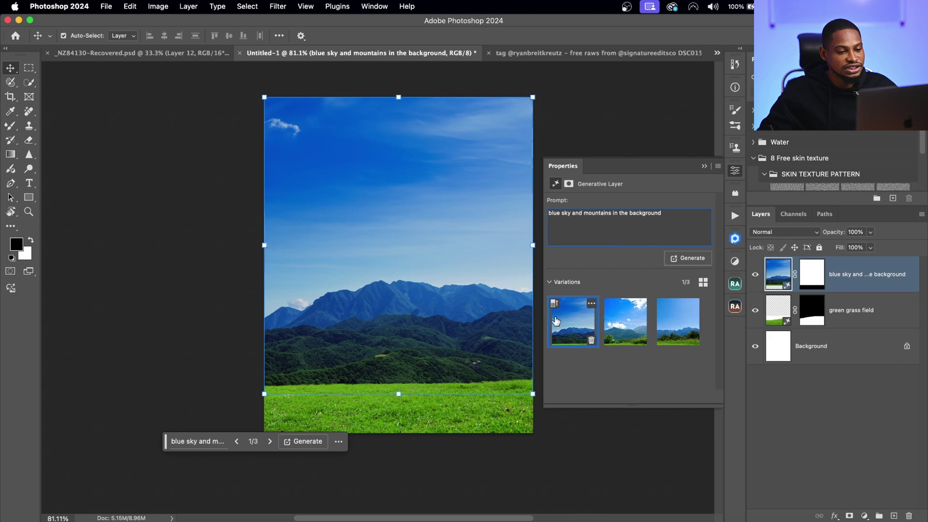
click(621, 325)
click(677, 324)
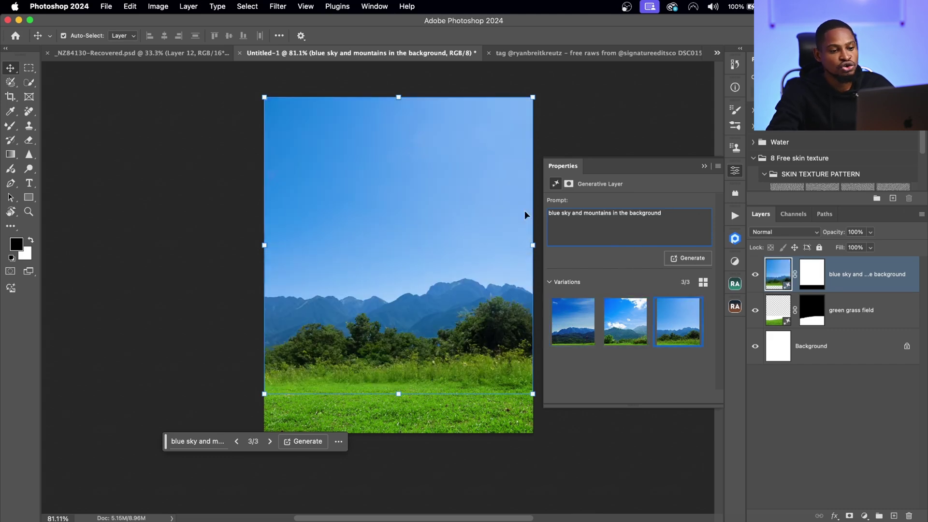
key(z)
click(498, 278)
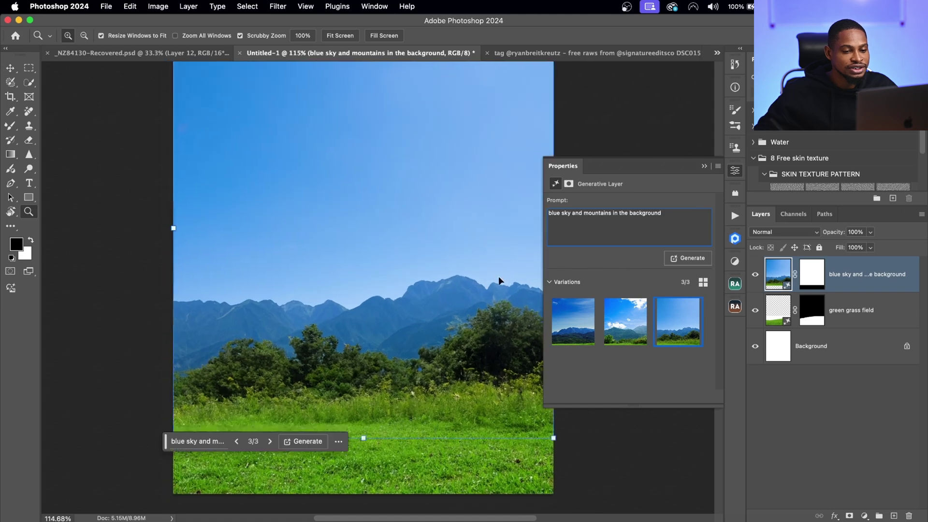
key(v)
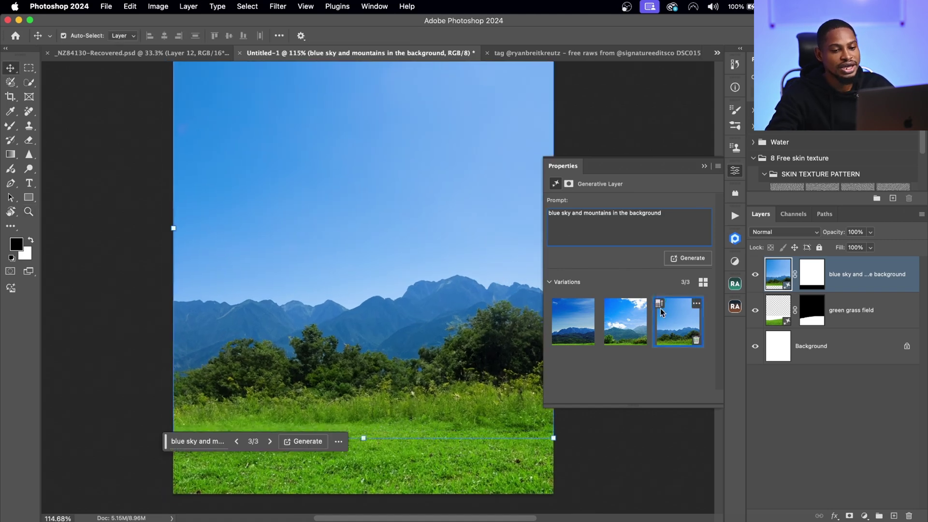
click(660, 306)
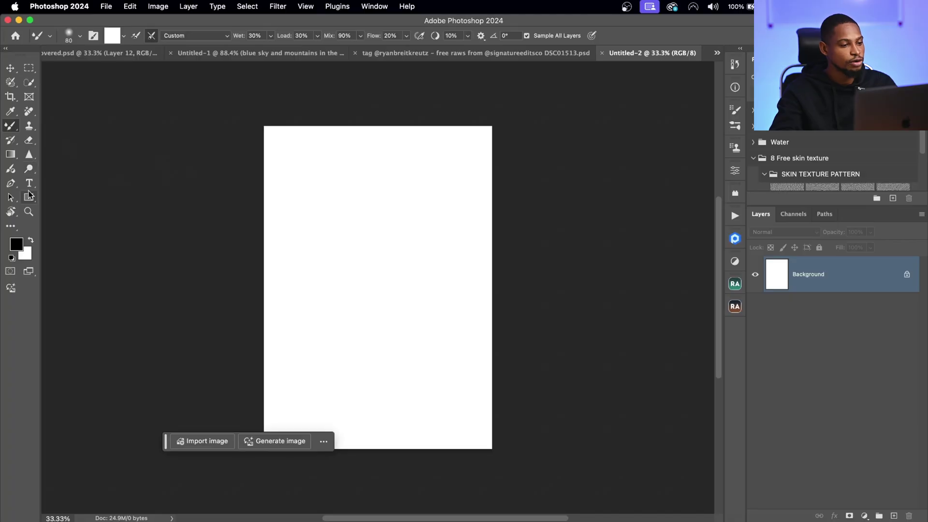
Step: Type a centred 'TO DO LIST' heading near the top of the page and commit it
click(29, 183)
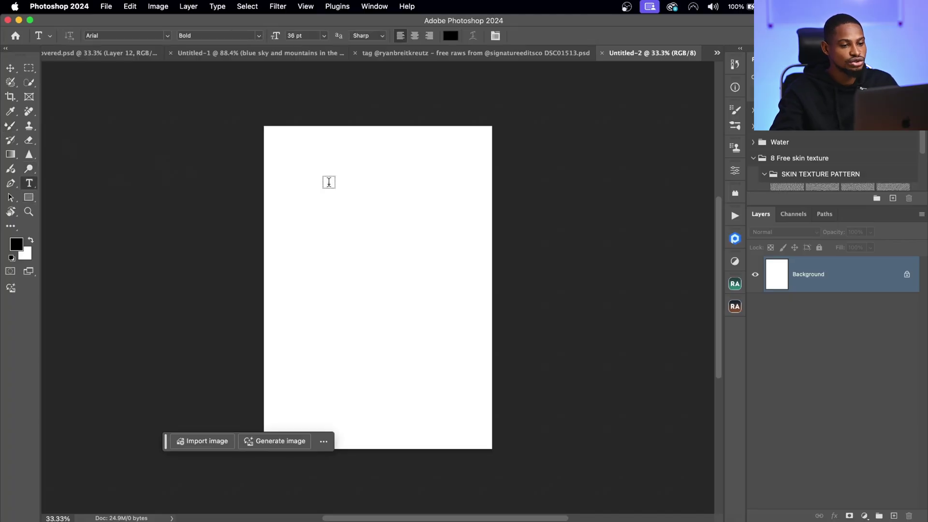
click(354, 145)
text(TO)
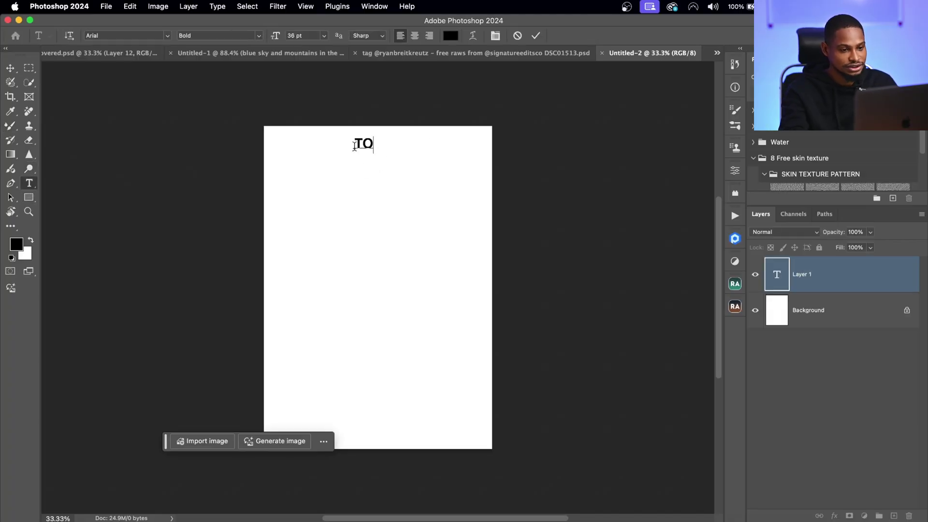
text( DO LISTY)
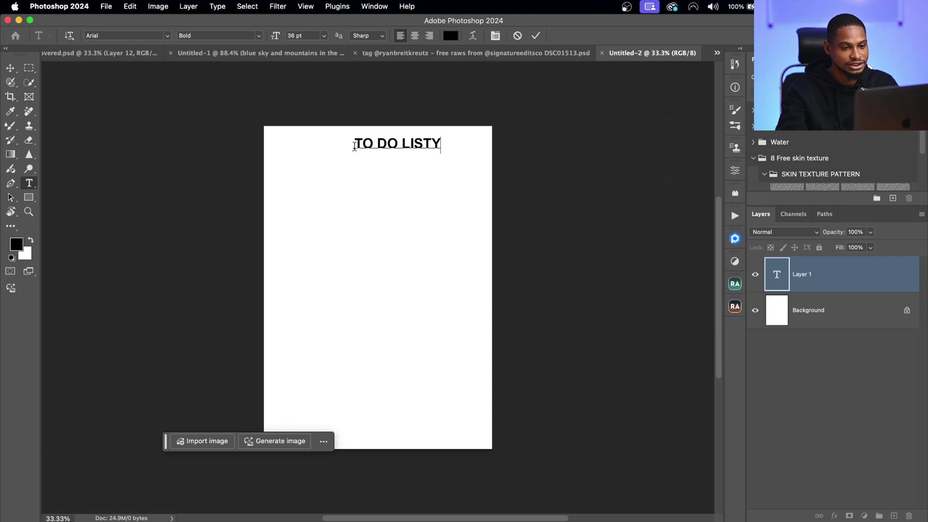
key(BackSpace)
drag(400, 166, 391, 167)
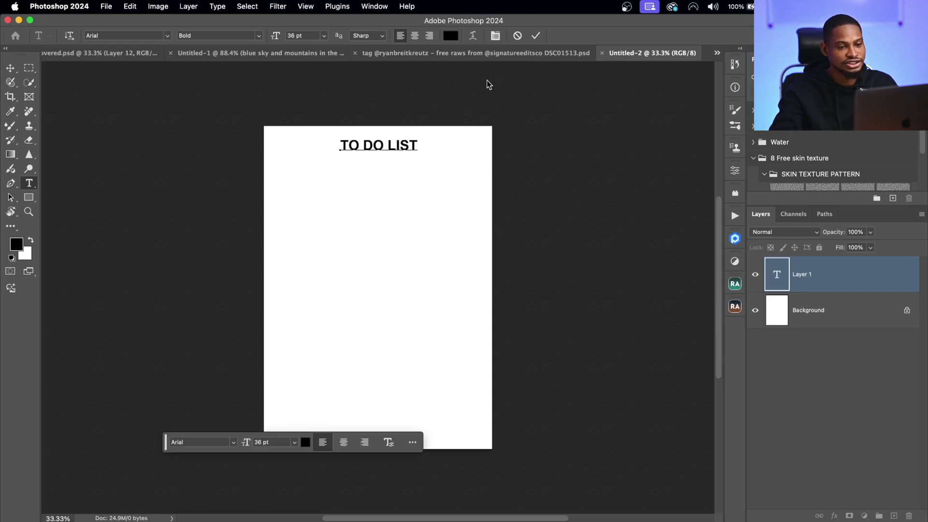
click(535, 36)
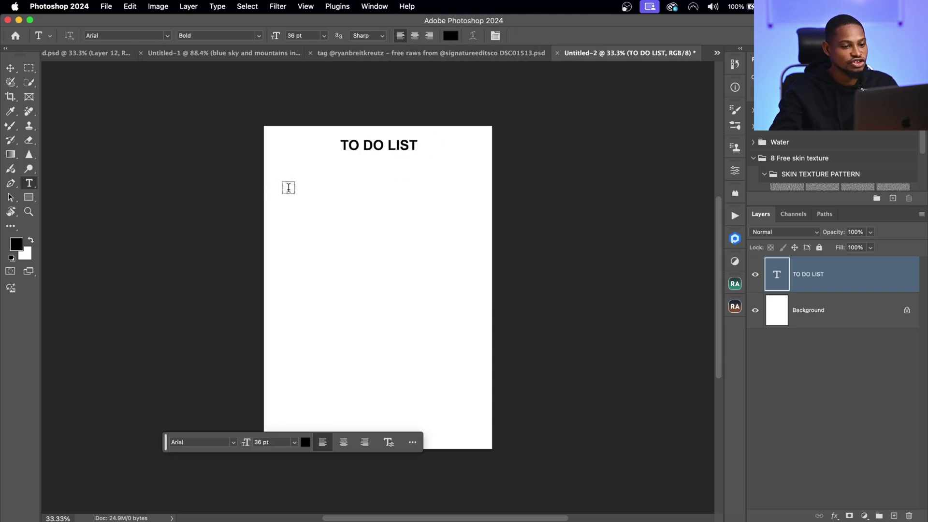
Step: Below the heading, type the list items RETOUCHING, SLEEP and PHOTO SESSION, fixing the SLEEP typo
click(280, 190)
text(1.)
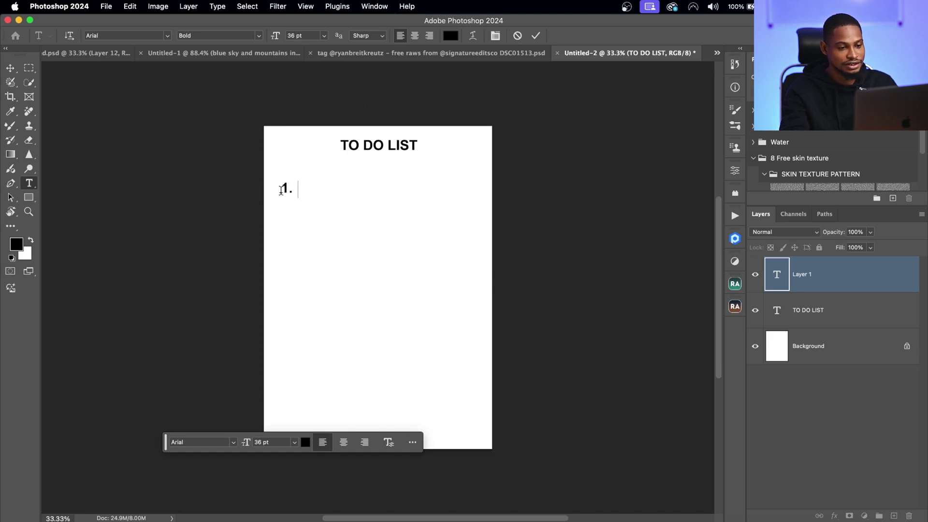
text(1.RETO)
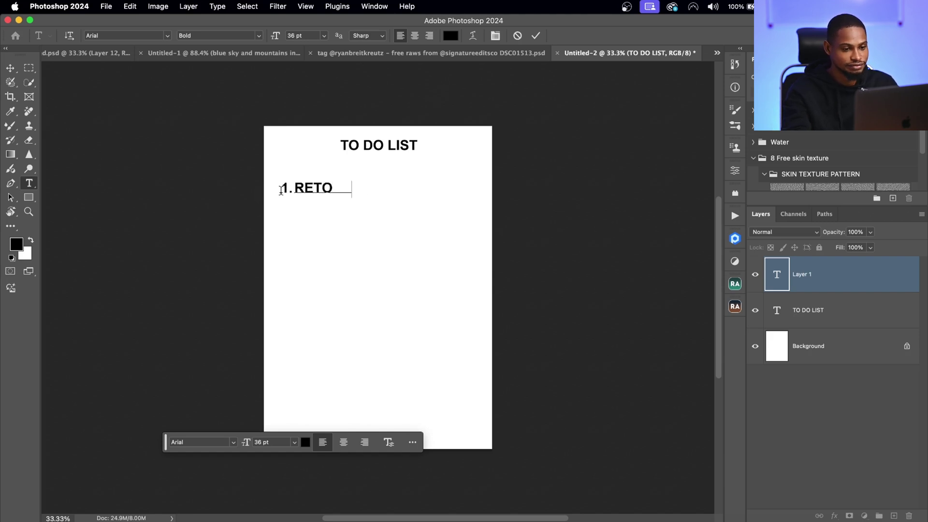
text(UCHING)
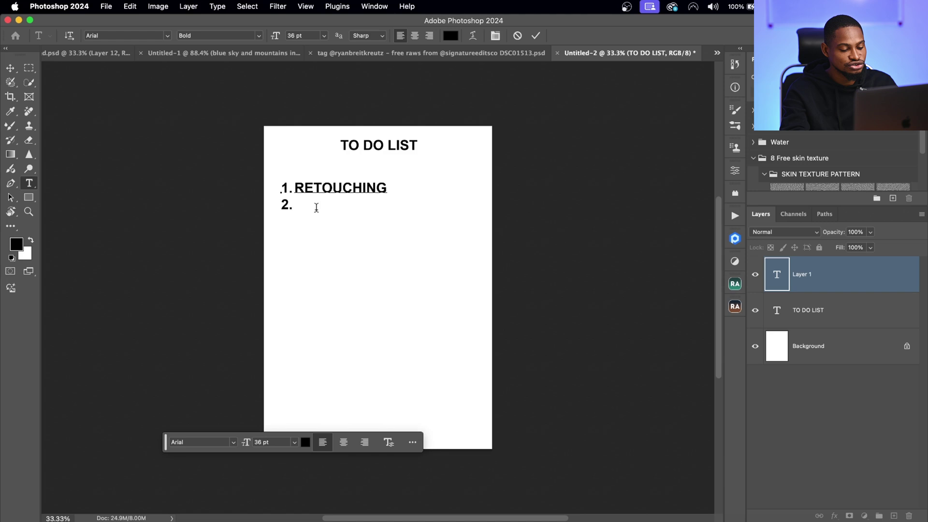
text(2.SLEWEWP)
key(BackSpace)
key(BackSpace)
key(BackSpace)
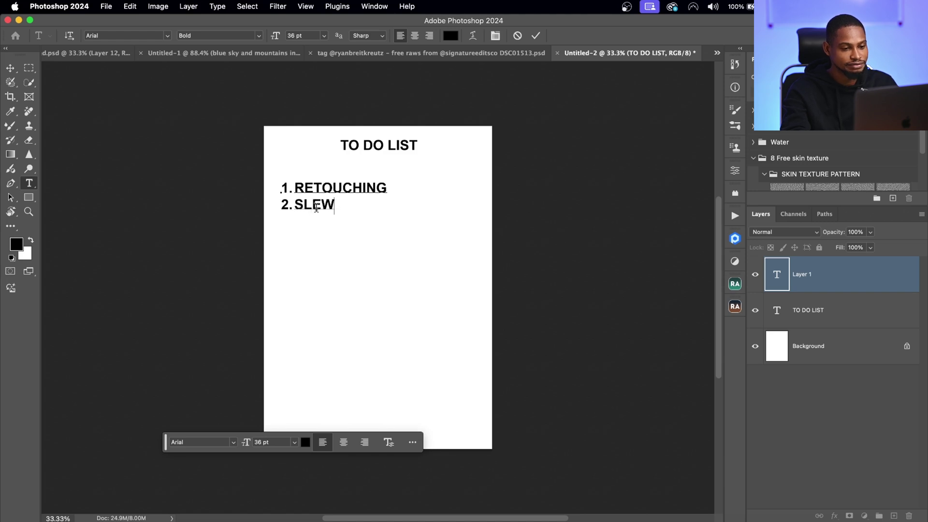
text(EP)
key(Return)
text(3. )
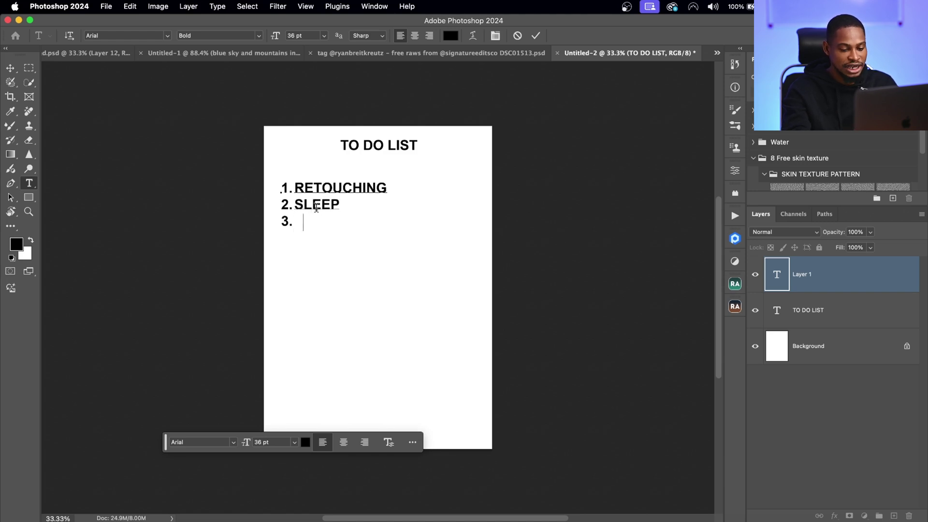
text(PHOTO )
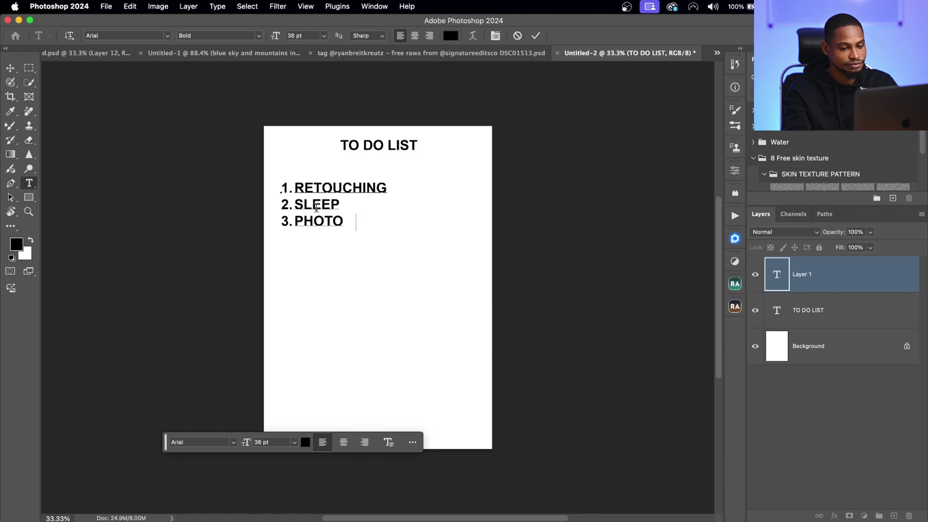
text(SESSION)
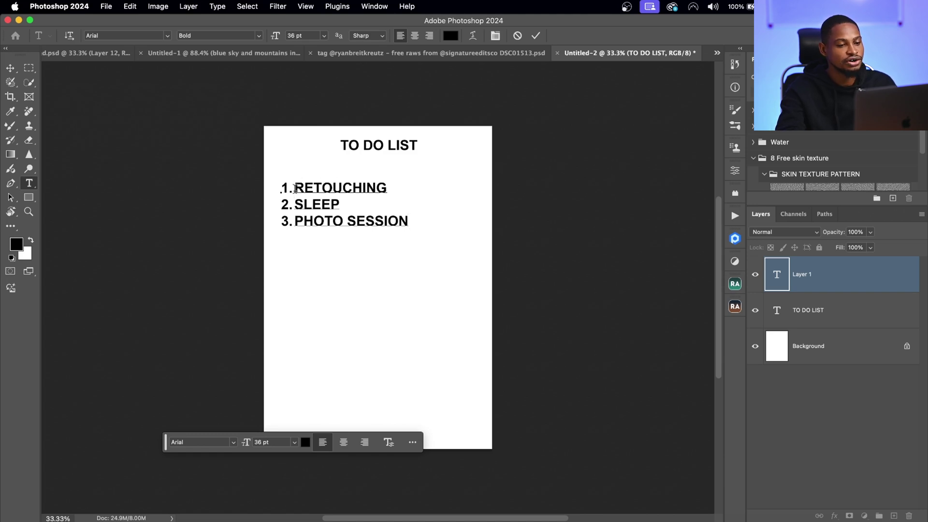
Step: Insert a new first line above RETOUCHING and type VIDEO EDITING
click(295, 188)
key(Return)
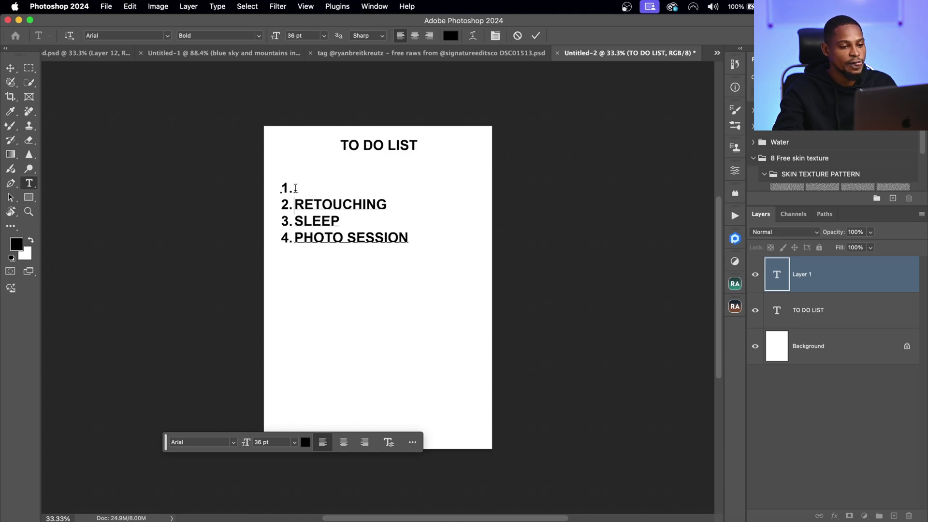
text(VIDEO)
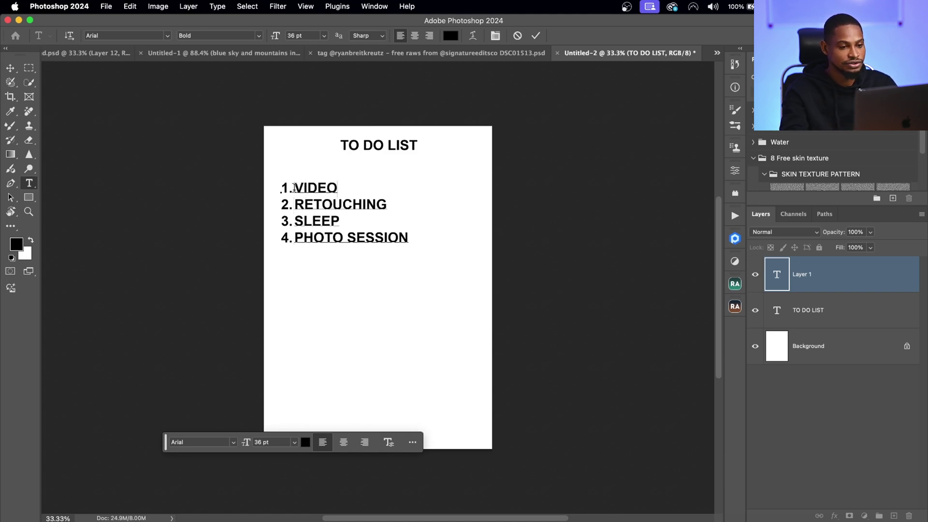
text( EDITING)
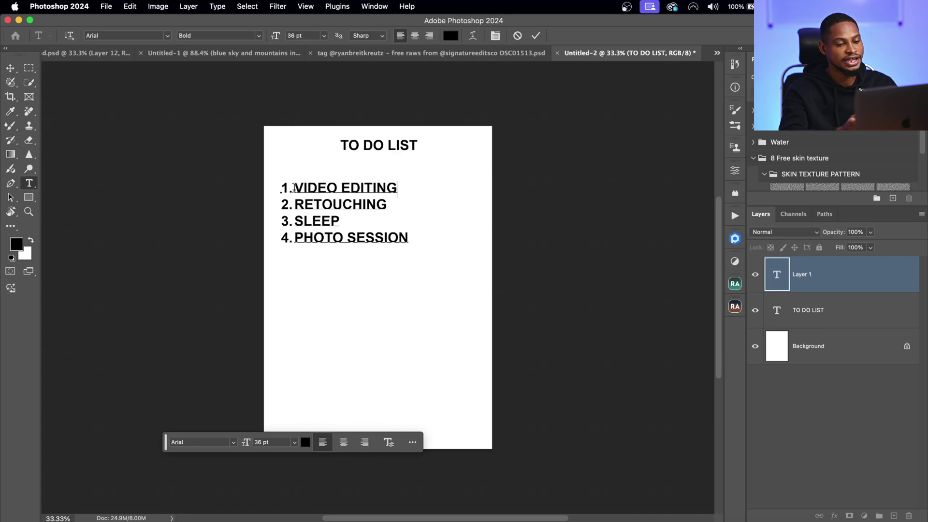